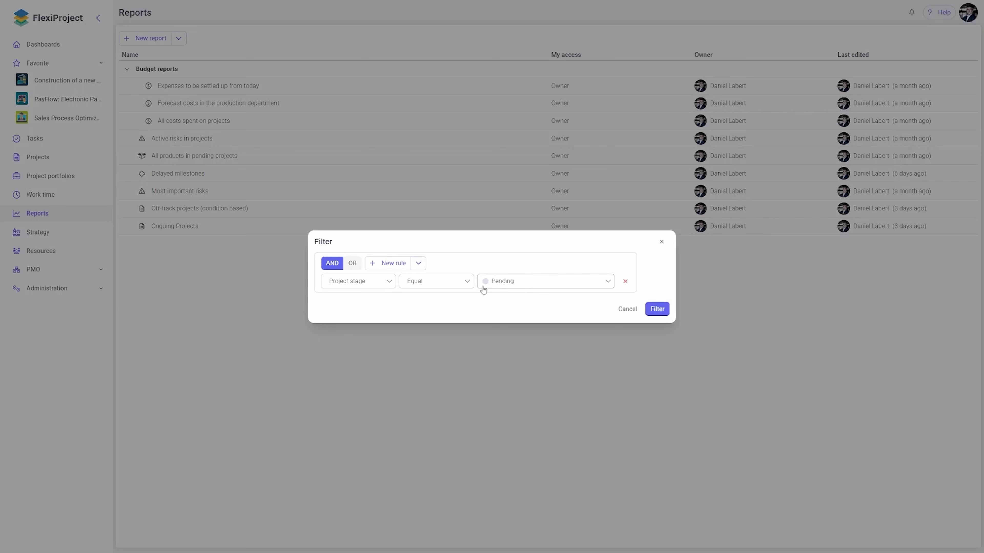
- Remove the default Project stage rule and generate the new project report without filters
{"action": "left_click", "coordinate": [625, 281]}
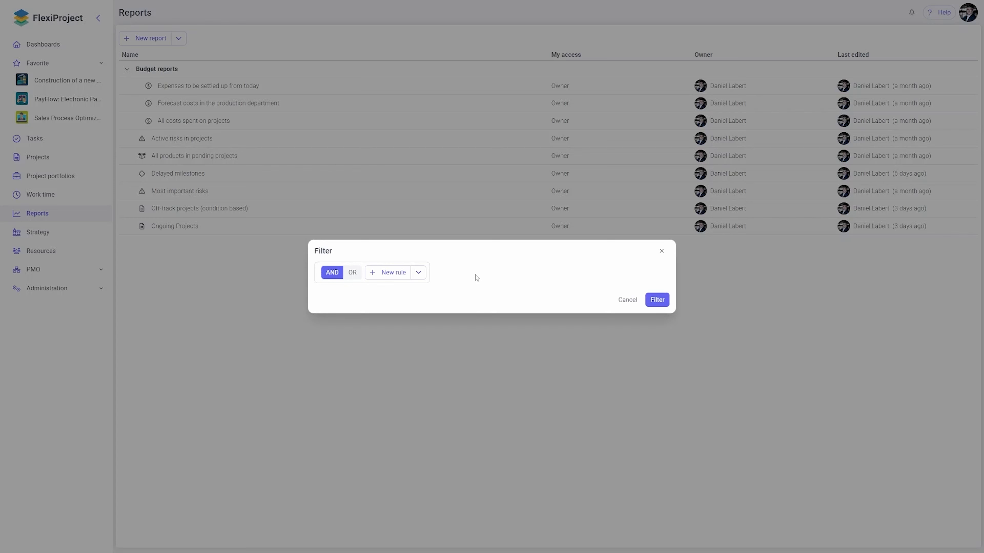
{"action": "left_click", "coordinate": [663, 302]}
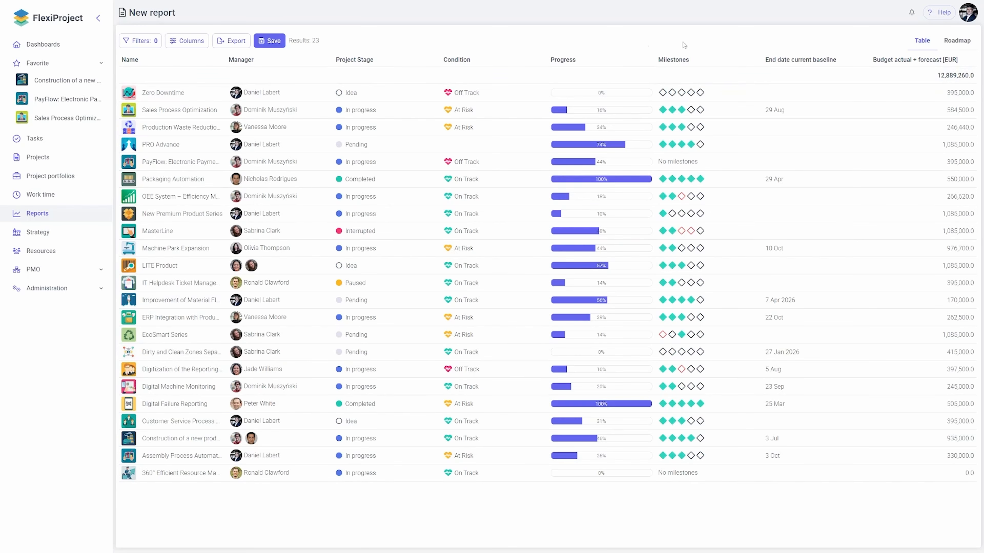
- Remove the Budget actual + forecast, End date current baseline, Condition and Project Stage columns from the report's column settings
{"action": "left_click", "coordinate": [183, 45]}
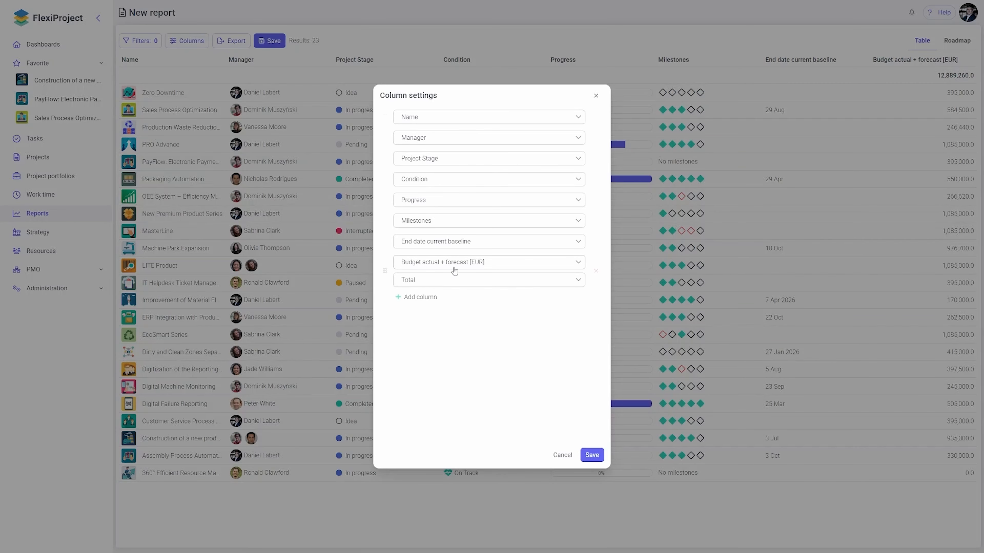
{"action": "left_click", "coordinate": [596, 271]}
{"action": "left_click", "coordinate": [595, 241]}
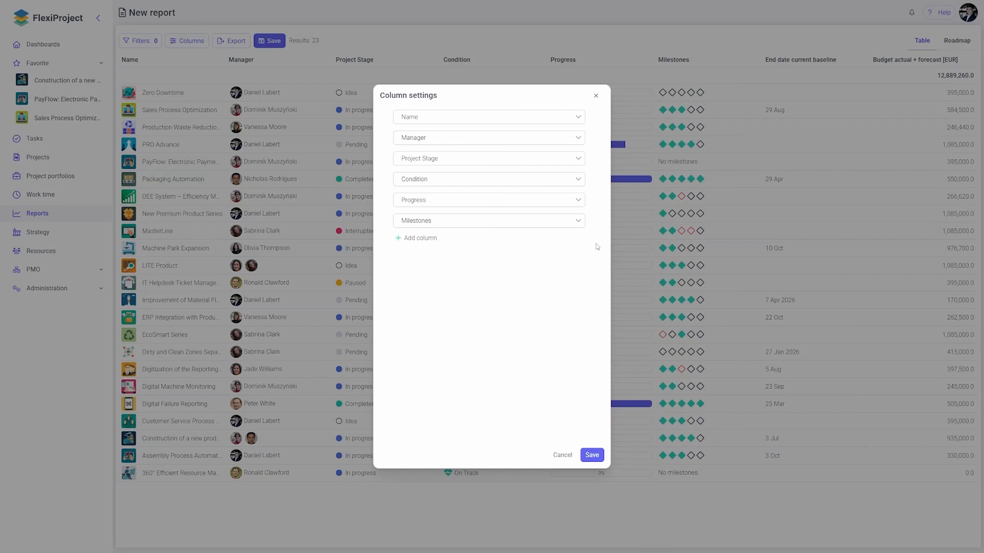
{"action": "left_click", "coordinate": [595, 180]}
{"action": "left_click", "coordinate": [595, 158]}
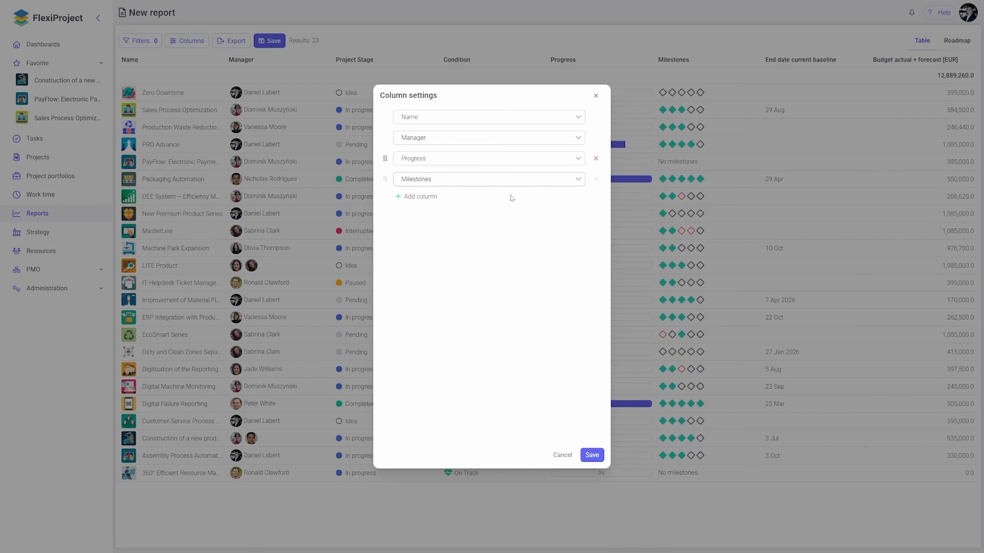
- Add Key suppliers and Project Category columns after Milestones and save the column settings
{"action": "left_click", "coordinate": [426, 197]}
{"action": "left_click", "coordinate": [424, 201]}
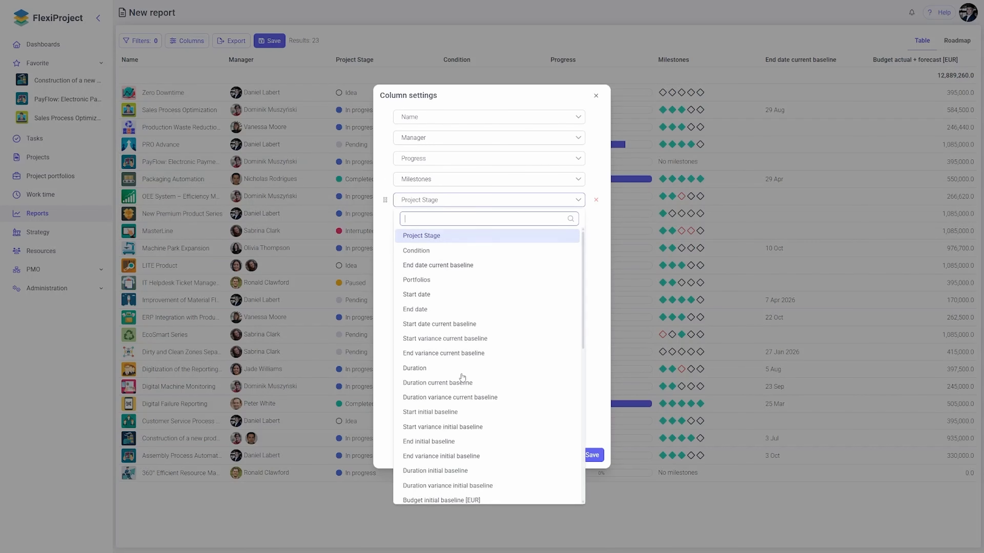
{"action": "scroll", "coordinate": [466, 389], "scroll_direction": "down", "scroll_amount": 1}
{"action": "left_click", "coordinate": [426, 349]}
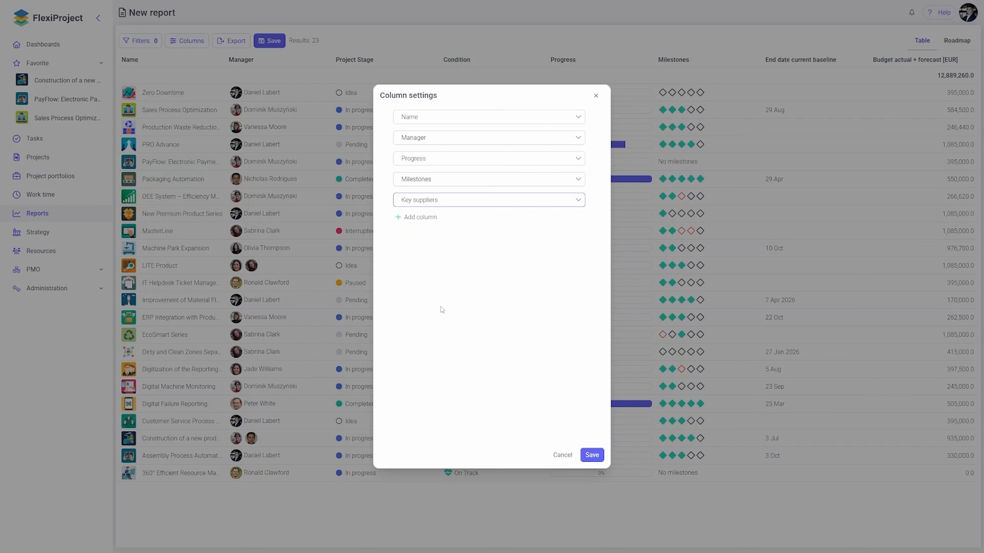
{"action": "left_click", "coordinate": [419, 218]}
{"action": "left_click", "coordinate": [419, 222]}
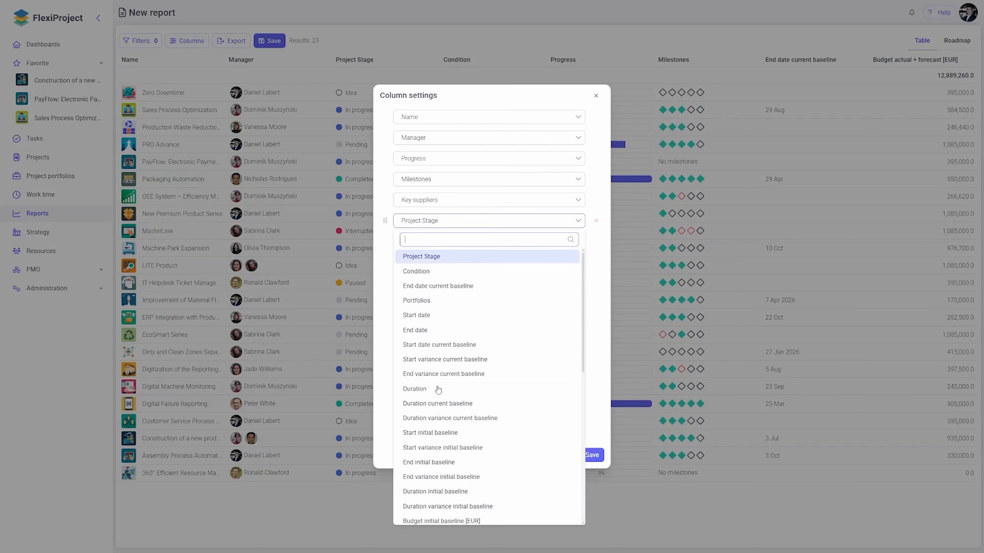
{"action": "scroll", "coordinate": [440, 393], "scroll_direction": "down", "scroll_amount": 1}
{"action": "scroll", "coordinate": [439, 394], "scroll_direction": "down", "scroll_amount": 4}
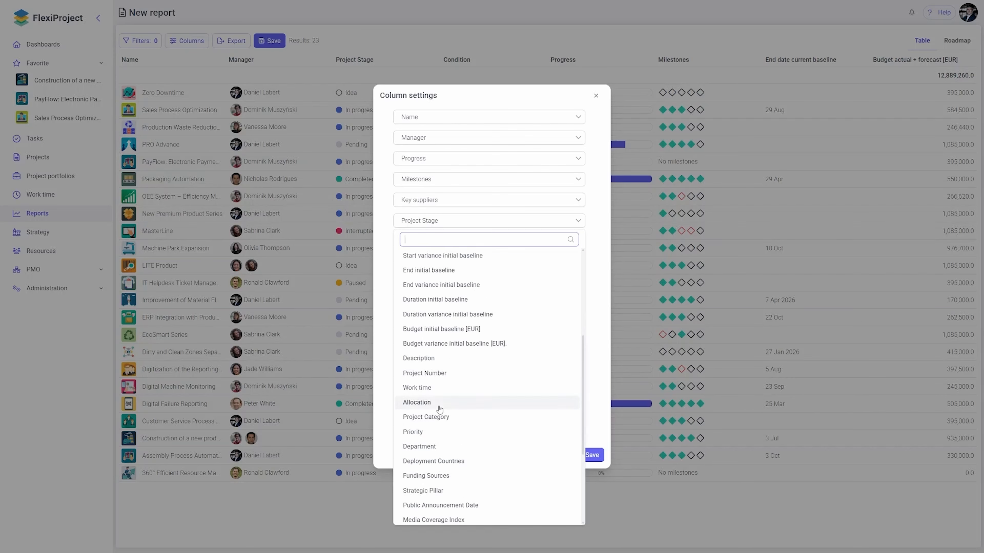
{"action": "left_click", "coordinate": [439, 421]}
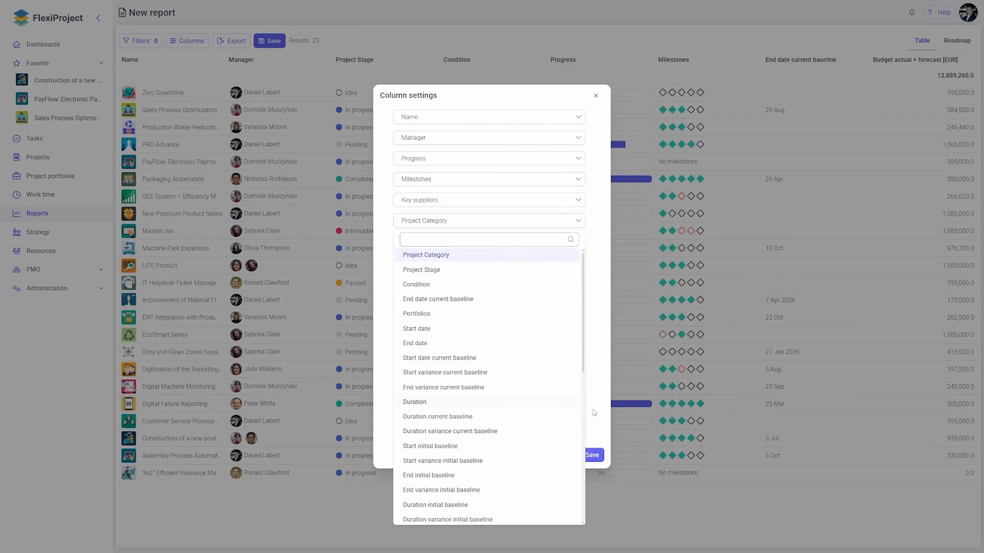
{"action": "left_click", "coordinate": [589, 455]}
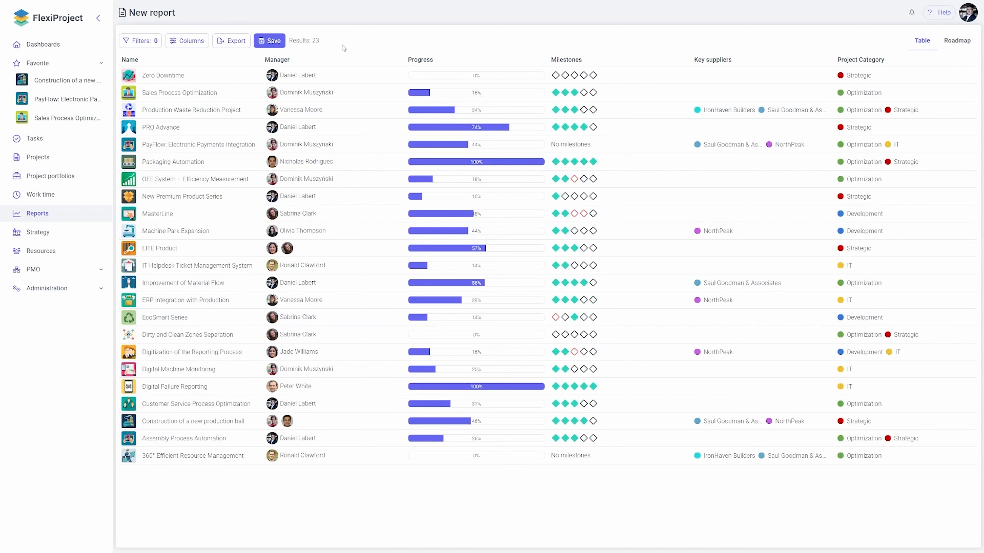
- Add a report filter rule requiring Project stage to be Not equal to Idea
{"action": "left_click", "coordinate": [143, 43]}
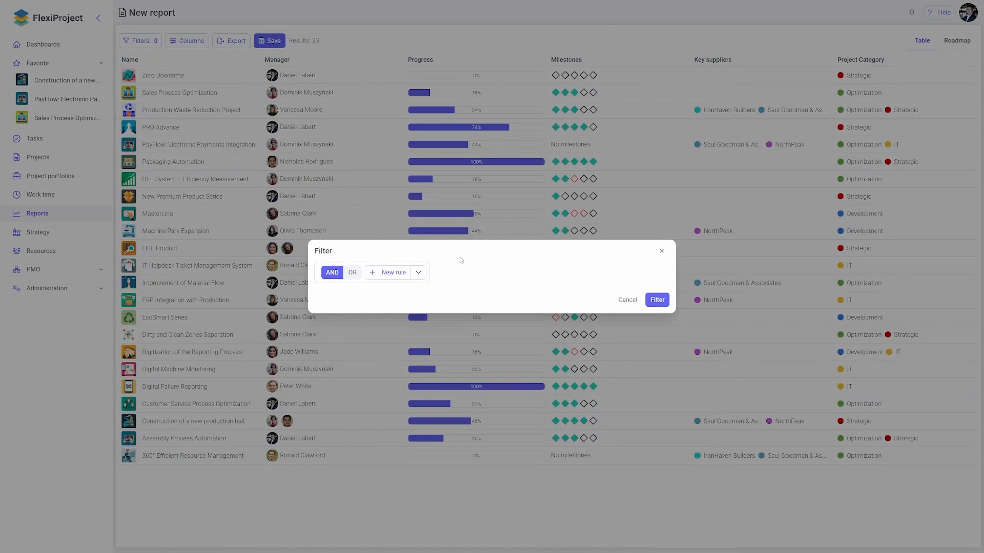
{"action": "left_click", "coordinate": [393, 274]}
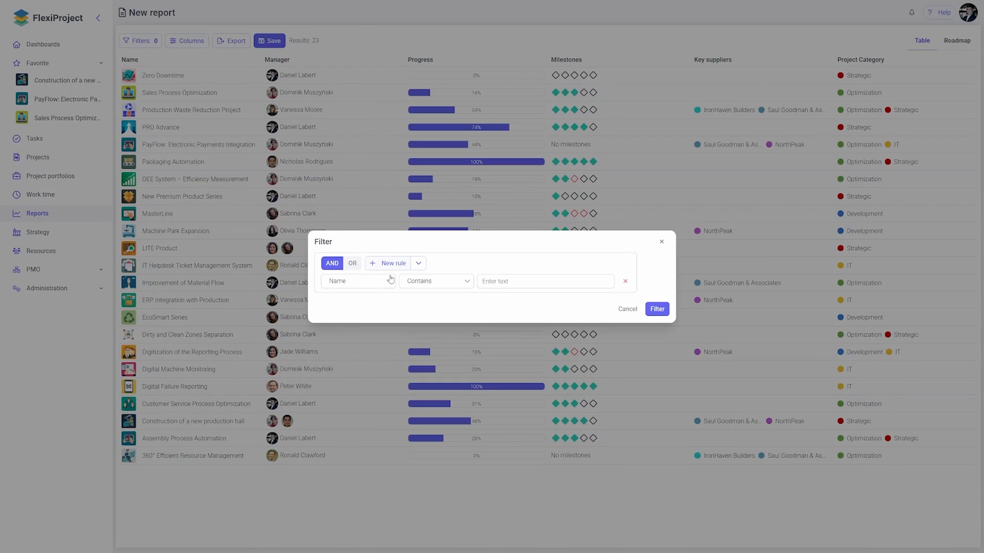
{"action": "left_click", "coordinate": [373, 286]}
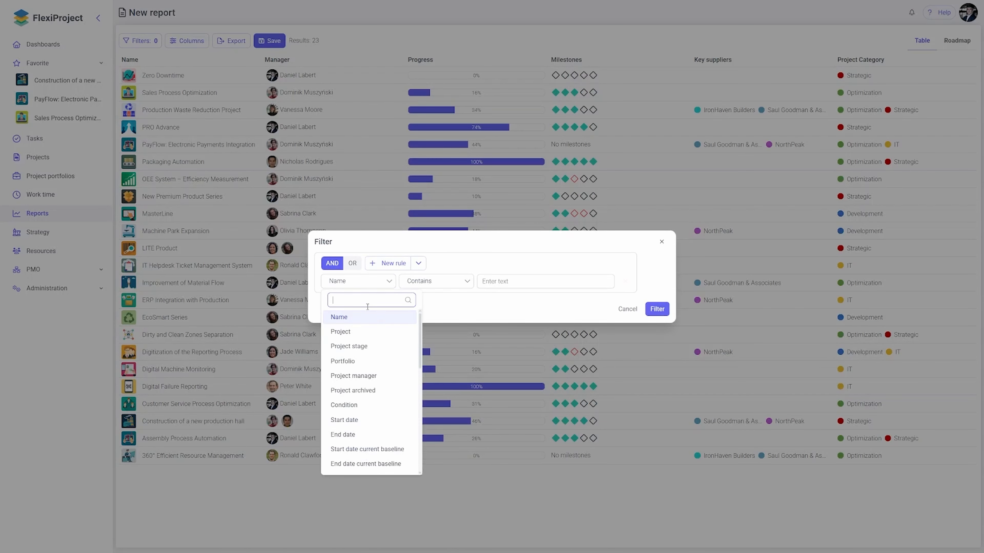
{"action": "left_click", "coordinate": [368, 347]}
{"action": "left_click", "coordinate": [450, 285]}
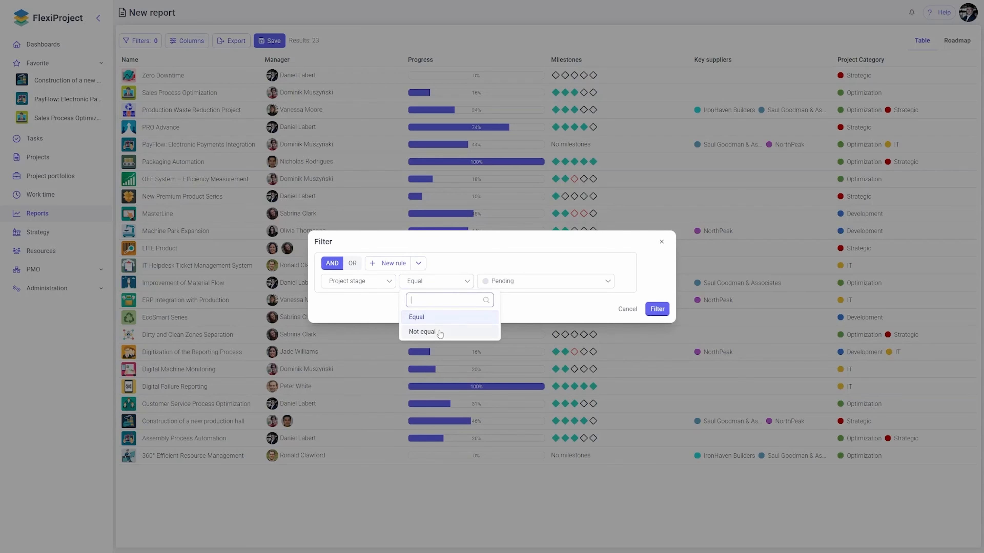
{"action": "left_click", "coordinate": [426, 332]}
{"action": "left_click", "coordinate": [503, 281]}
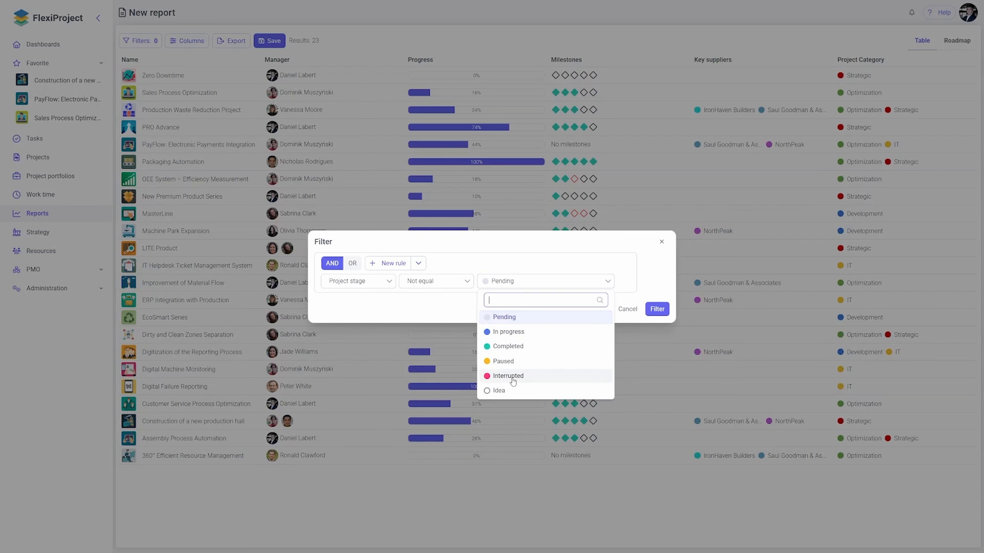
{"action": "left_click", "coordinate": [499, 390]}
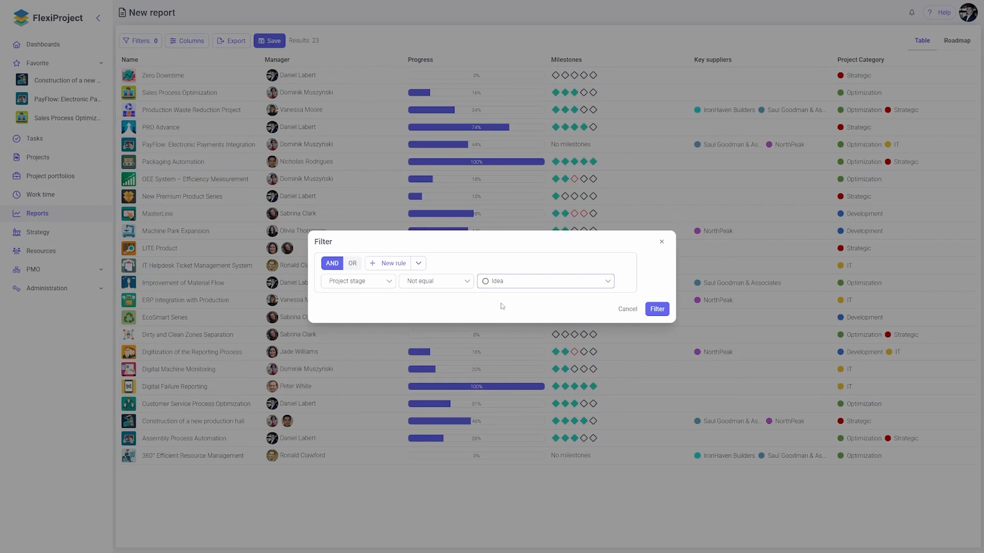
- Add a second AND rule with Priority Not equal to Low and apply the filter to the report
{"action": "left_click", "coordinate": [387, 263]}
{"action": "left_click", "coordinate": [356, 290]}
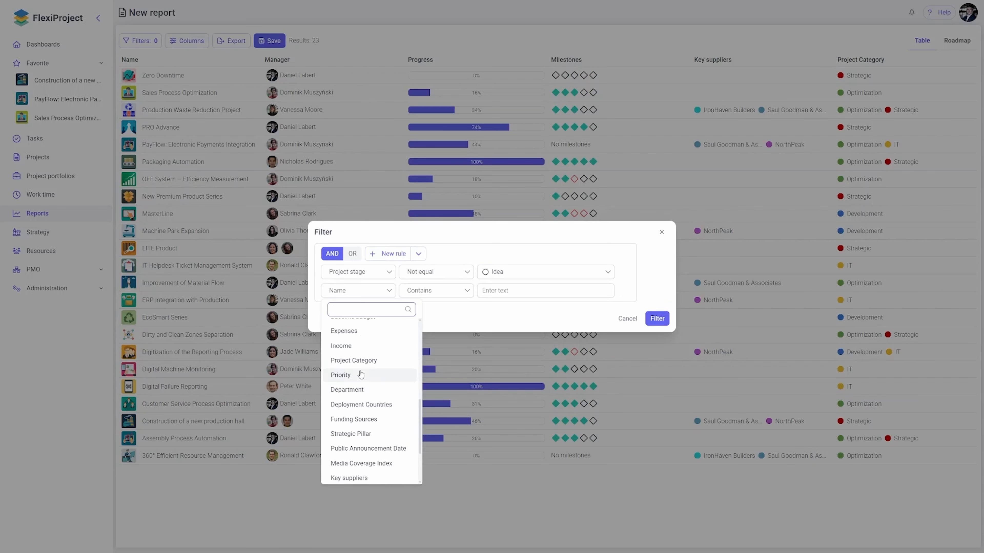
{"action": "left_click", "coordinate": [360, 374]}
{"action": "left_click", "coordinate": [440, 297]}
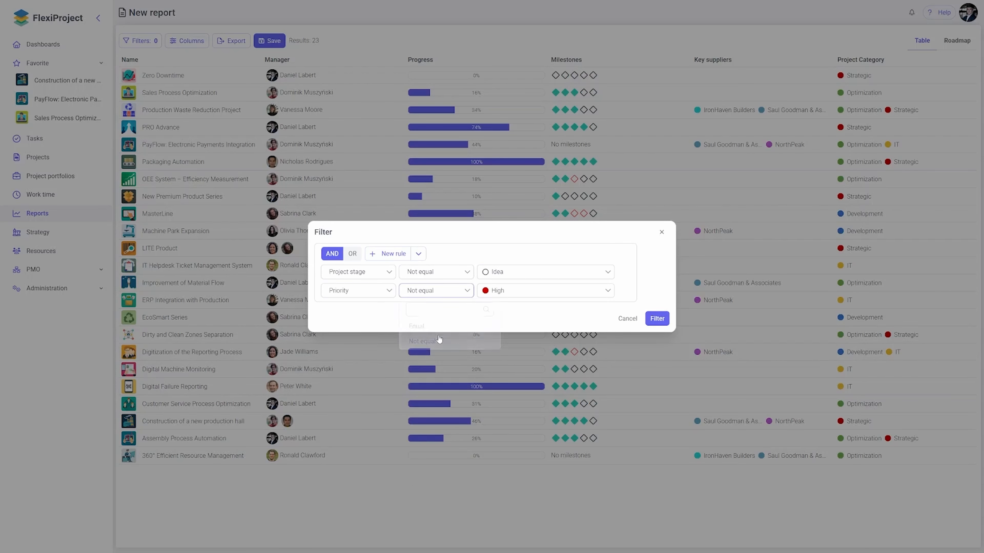
{"action": "left_click", "coordinate": [439, 340]}
{"action": "left_click", "coordinate": [517, 294]}
{"action": "left_click", "coordinate": [521, 355]}
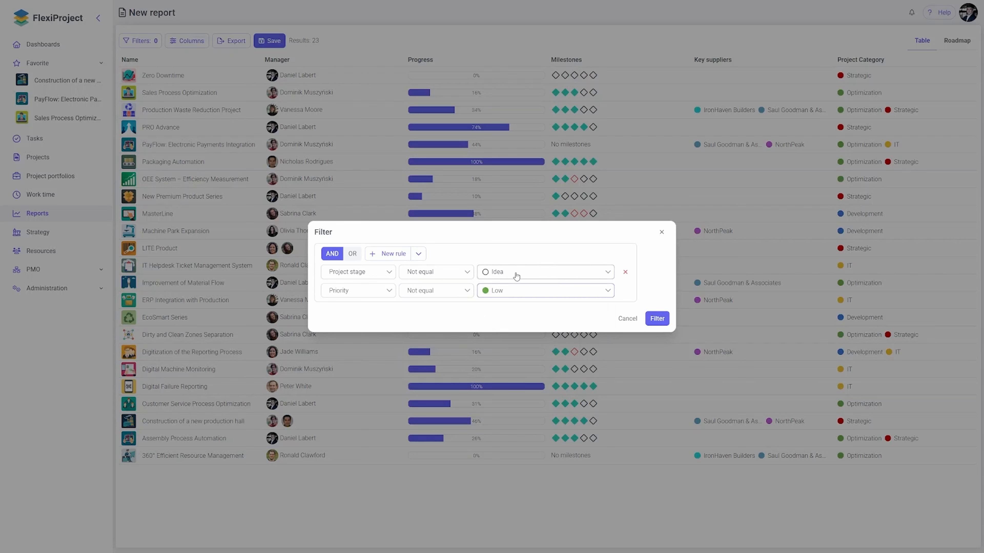
{"action": "left_click", "coordinate": [498, 297]}
{"action": "left_click", "coordinate": [498, 297]}
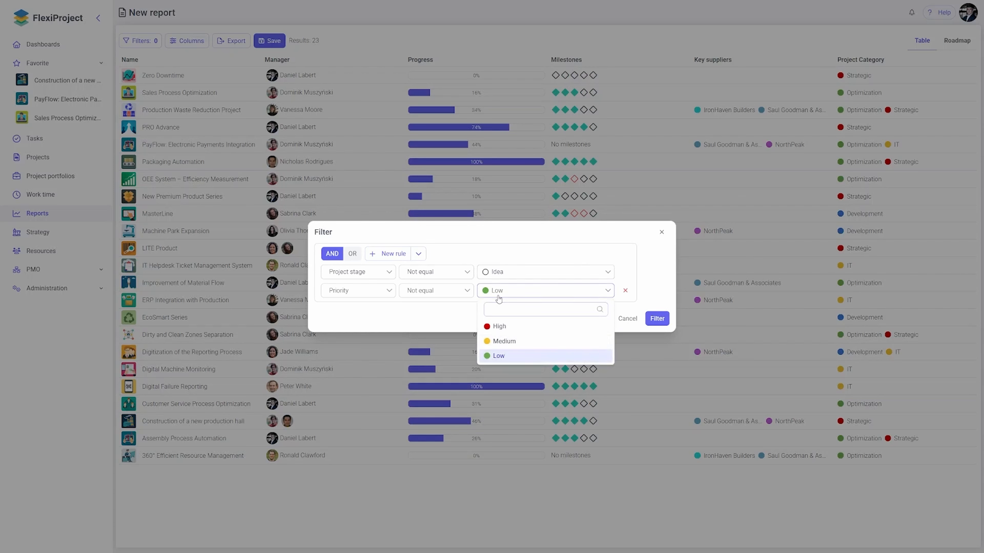
{"action": "left_click", "coordinate": [656, 319]}
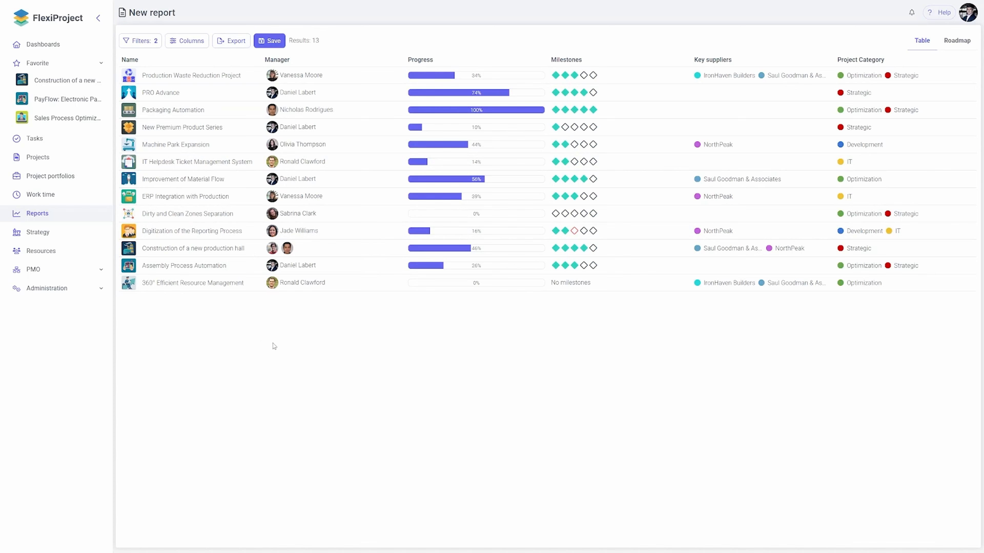
- Save the report under the name "Projects based on priority" without assigning it to a group
{"action": "left_click", "coordinate": [271, 41]}
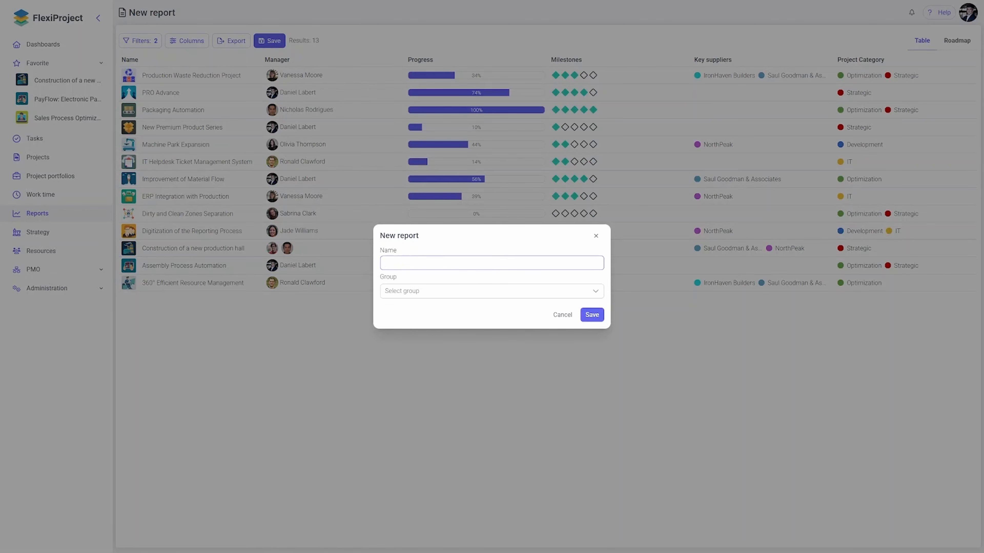
{"action": "type", "text": "Projects based on priority"}
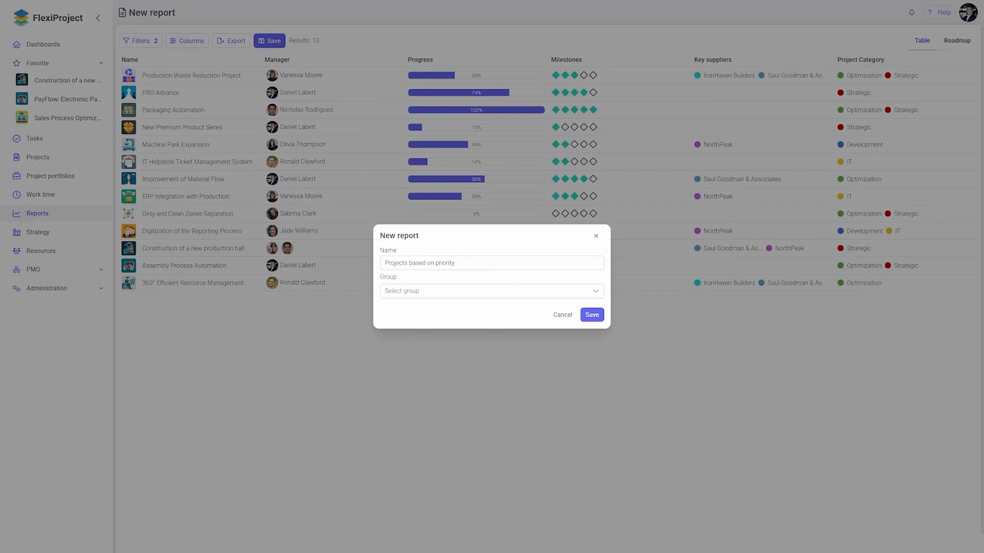
{"action": "left_click", "coordinate": [595, 293]}
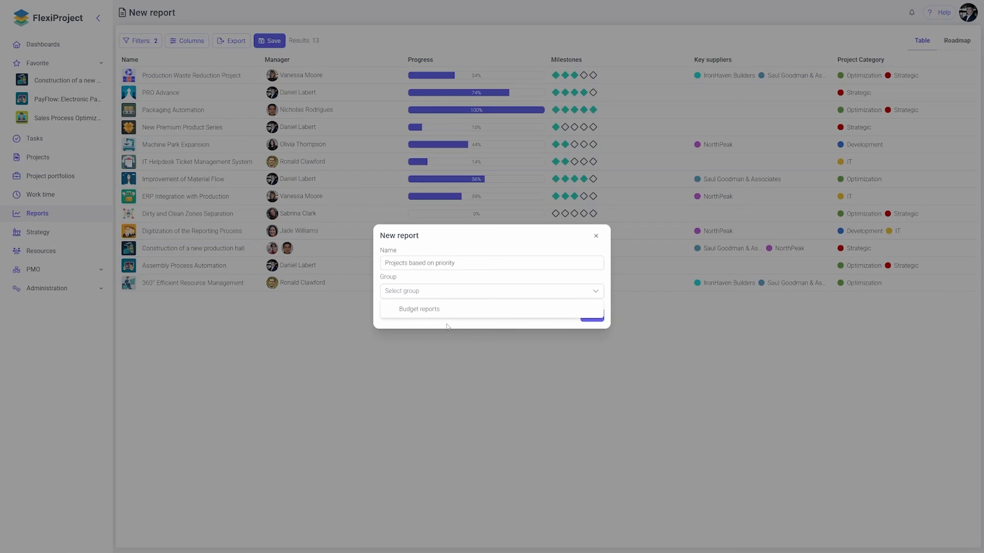
{"action": "left_click", "coordinate": [454, 338]}
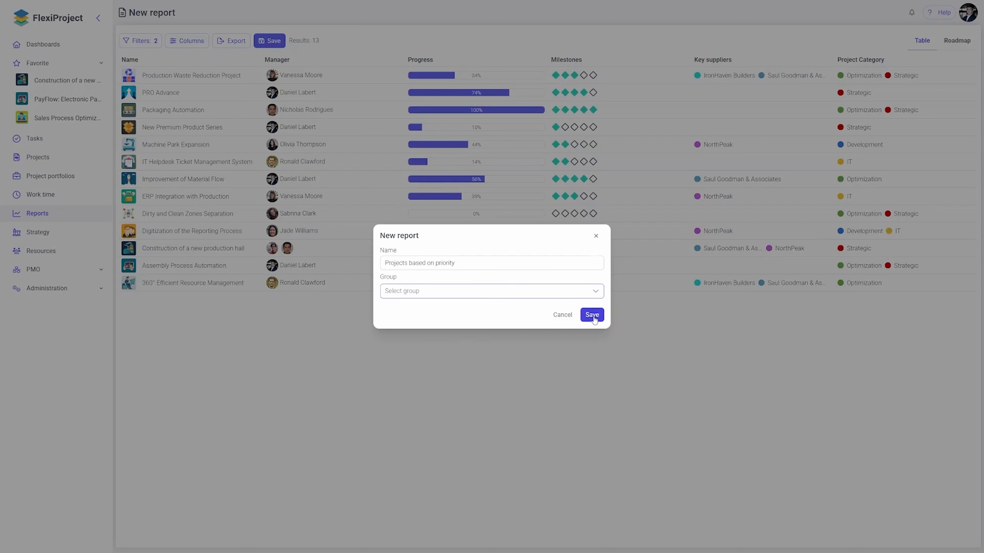
{"action": "left_click", "coordinate": [593, 316]}
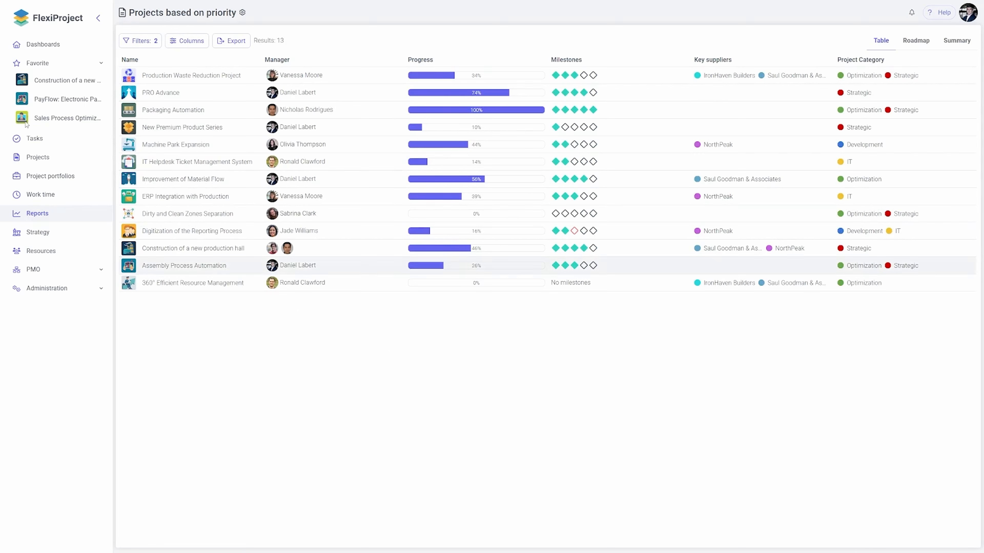
- Reopen the "Projects based on priority" report from the reports list and review its filter rules without changing them
{"action": "left_click", "coordinate": [64, 213]}
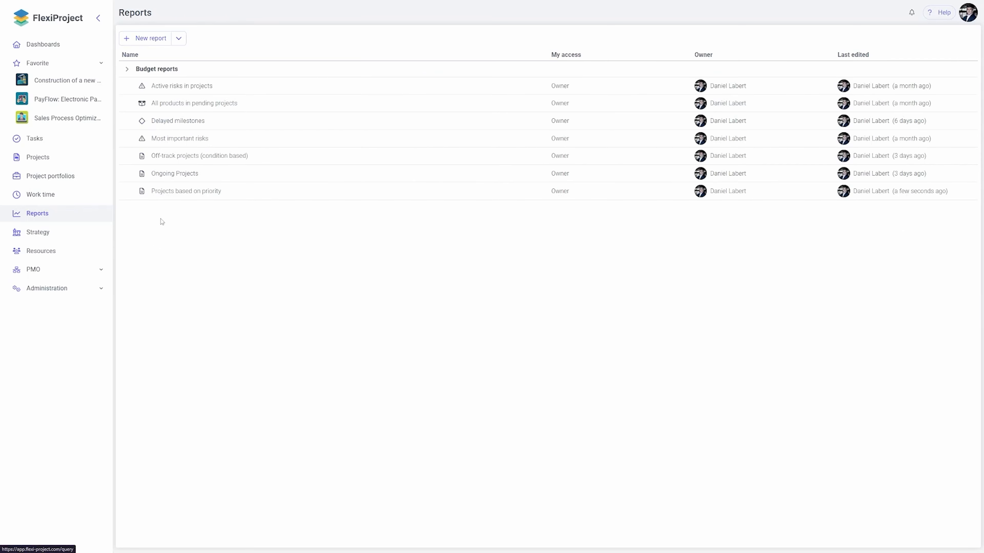
{"action": "left_click", "coordinate": [183, 192]}
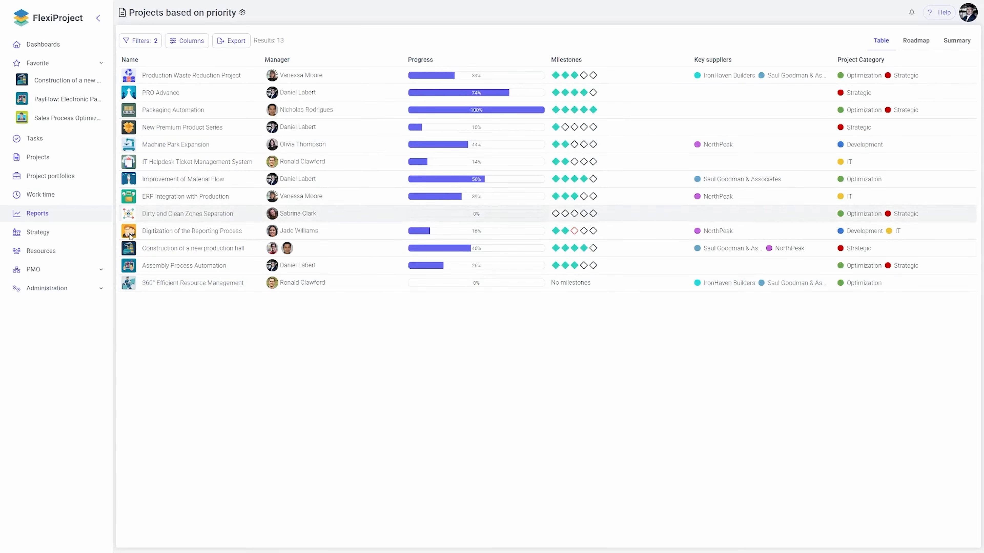
{"action": "left_click", "coordinate": [139, 40]}
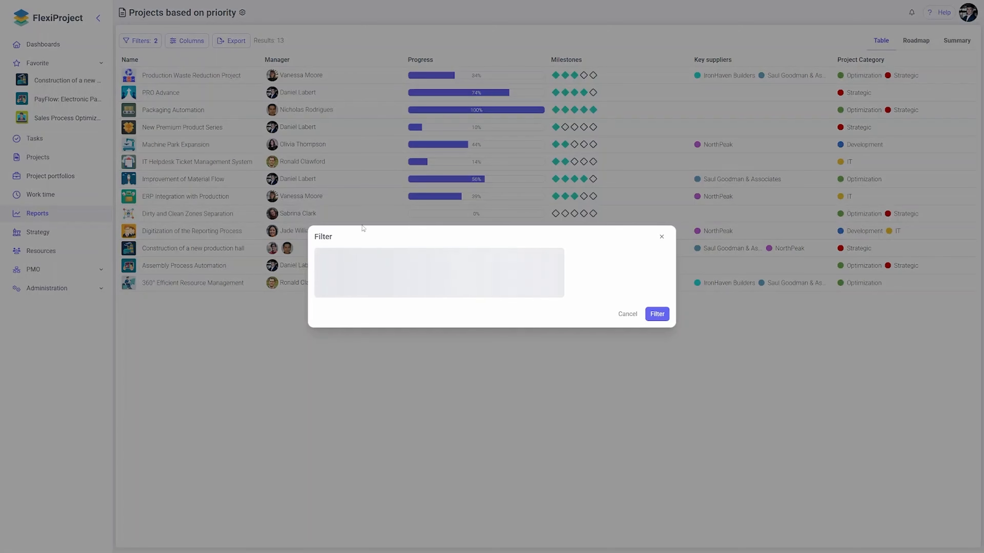
{"action": "left_click", "coordinate": [627, 320]}
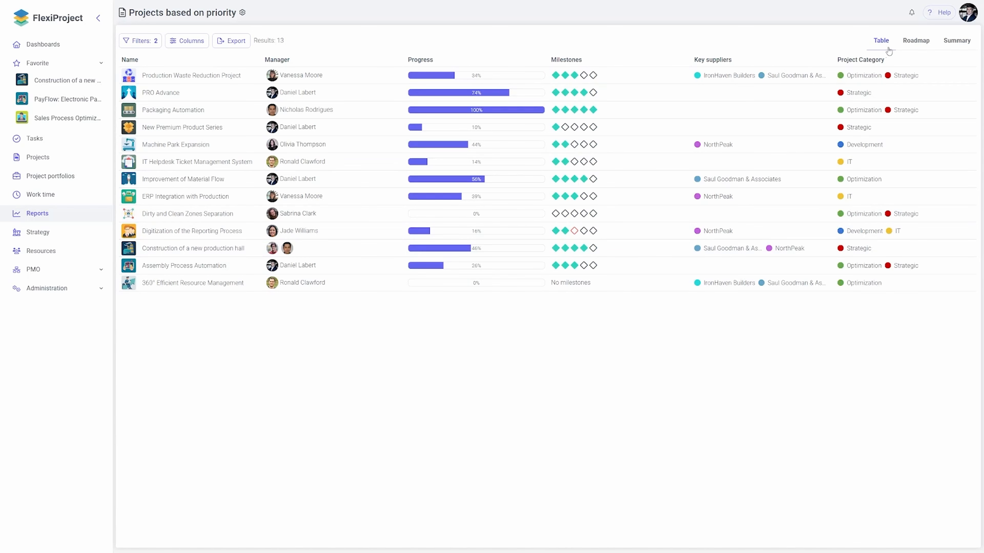
- View the report's Summary charts and examine the chart types offered for a new chart without adding one
{"action": "left_click", "coordinate": [961, 47]}
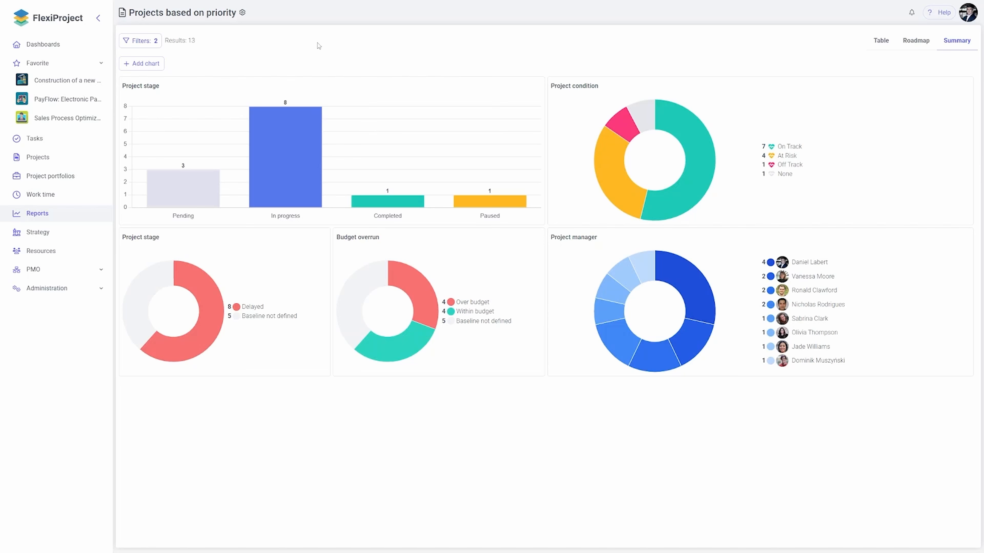
{"action": "left_click", "coordinate": [141, 63]}
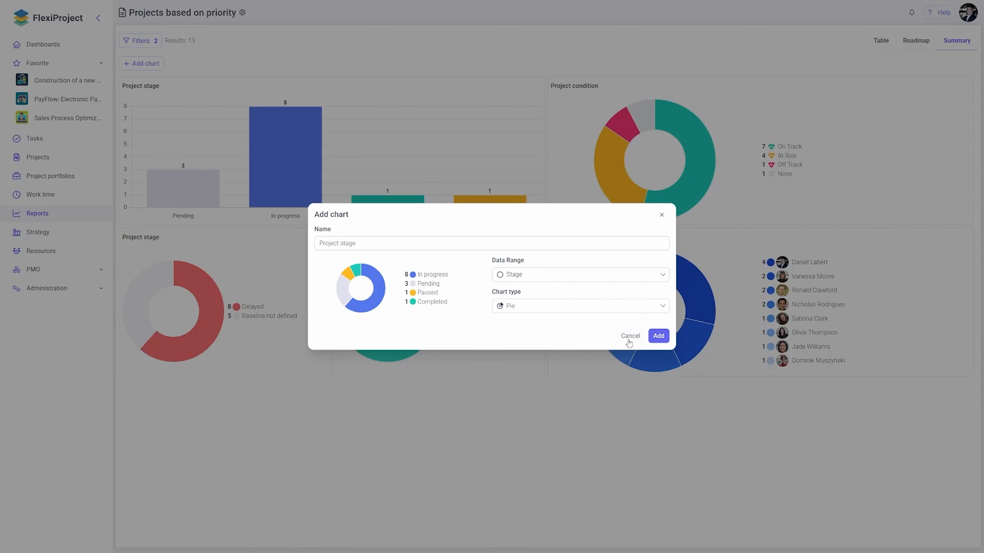
{"action": "left_click", "coordinate": [553, 307]}
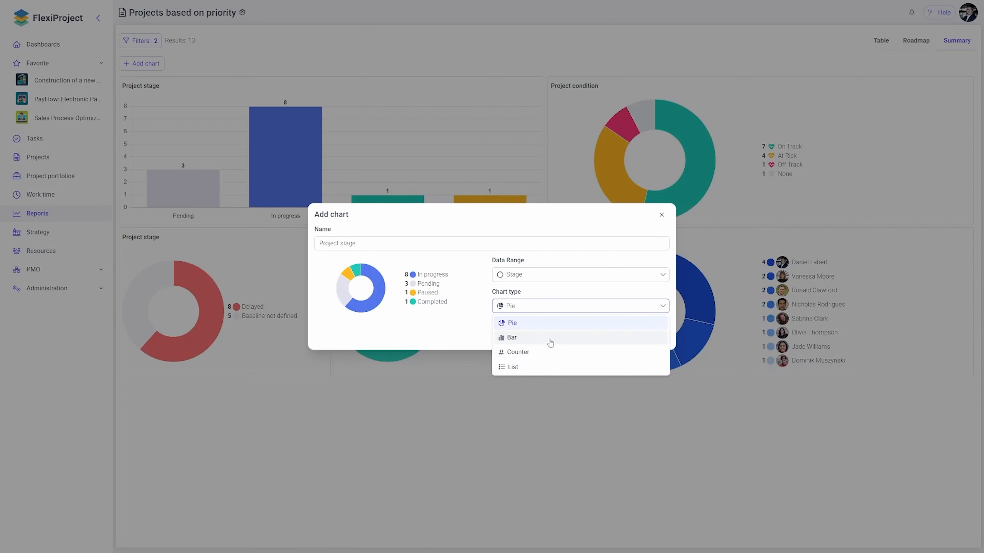
{"action": "left_click", "coordinate": [463, 332]}
{"action": "left_click", "coordinate": [629, 336]}
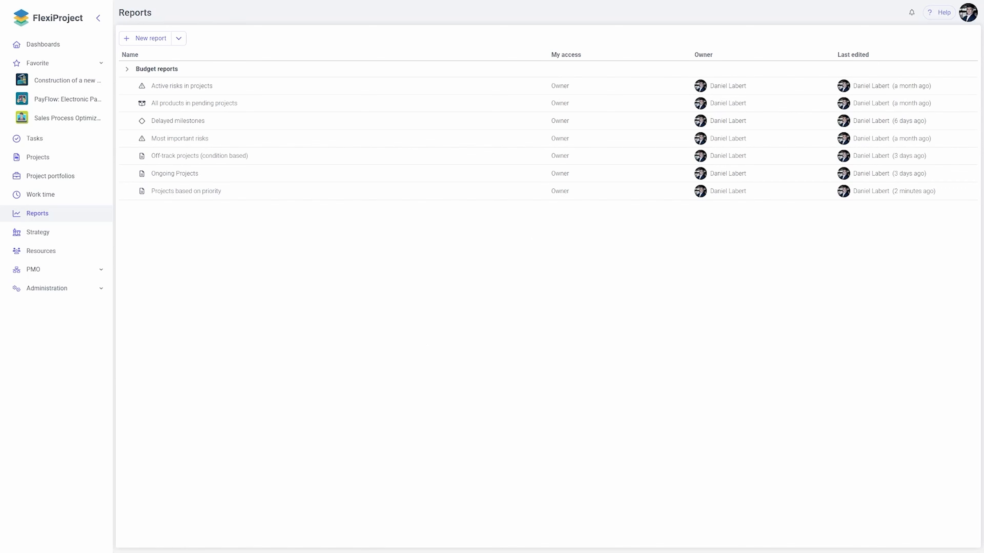
- Create a report group named "Project data reports" without placing it in a parent group
{"action": "left_click", "coordinate": [127, 70]}
{"action": "left_click", "coordinate": [179, 38]}
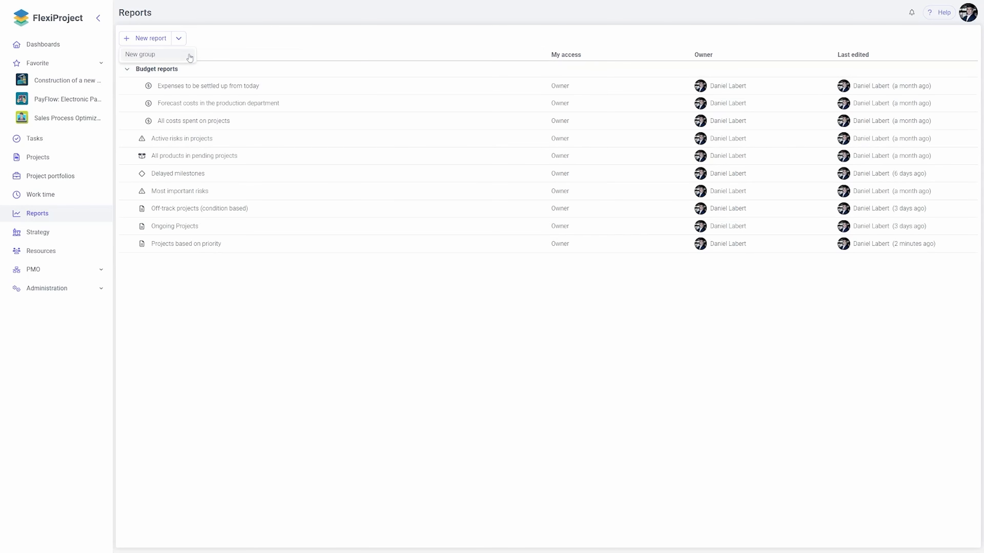
{"action": "left_click", "coordinate": [189, 56]}
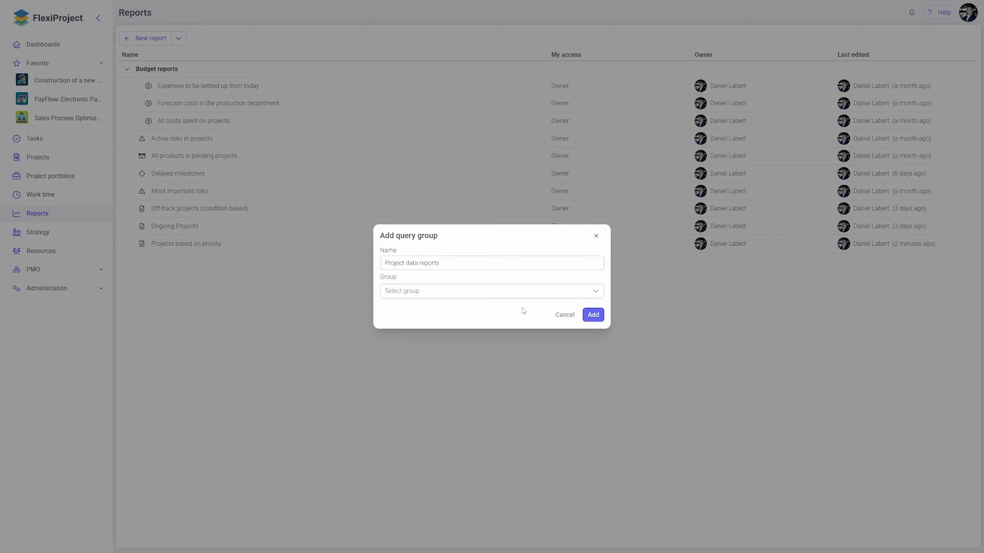
{"action": "left_click", "coordinate": [595, 317]}
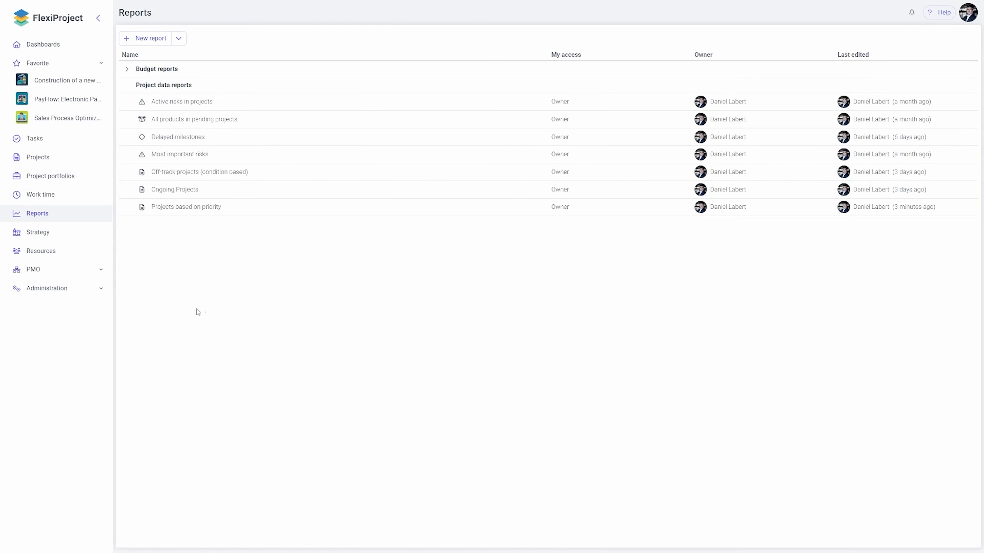
- Save a copy of the "Projects based on priority" report in the "Project data reports" group
{"action": "left_click", "coordinate": [186, 208]}
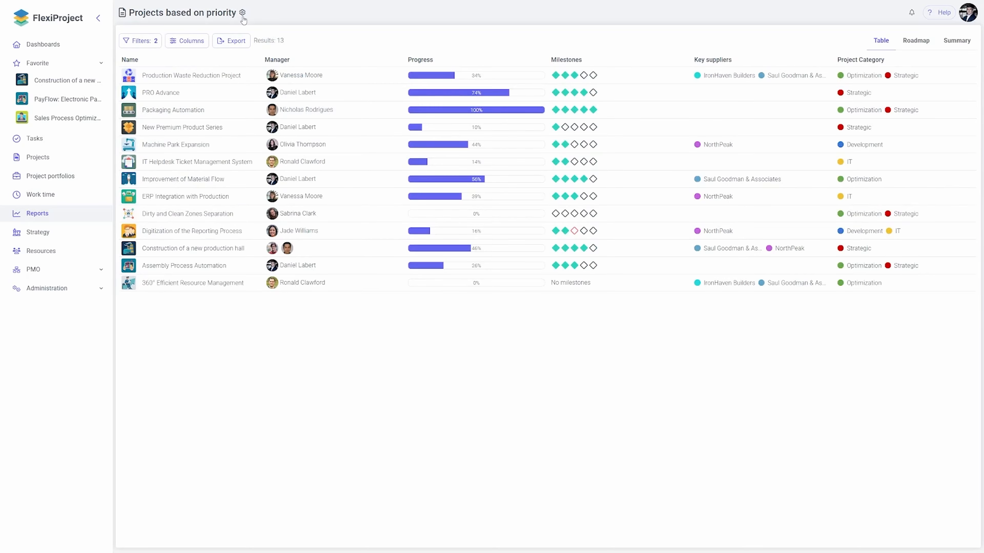
{"action": "left_click", "coordinate": [242, 15]}
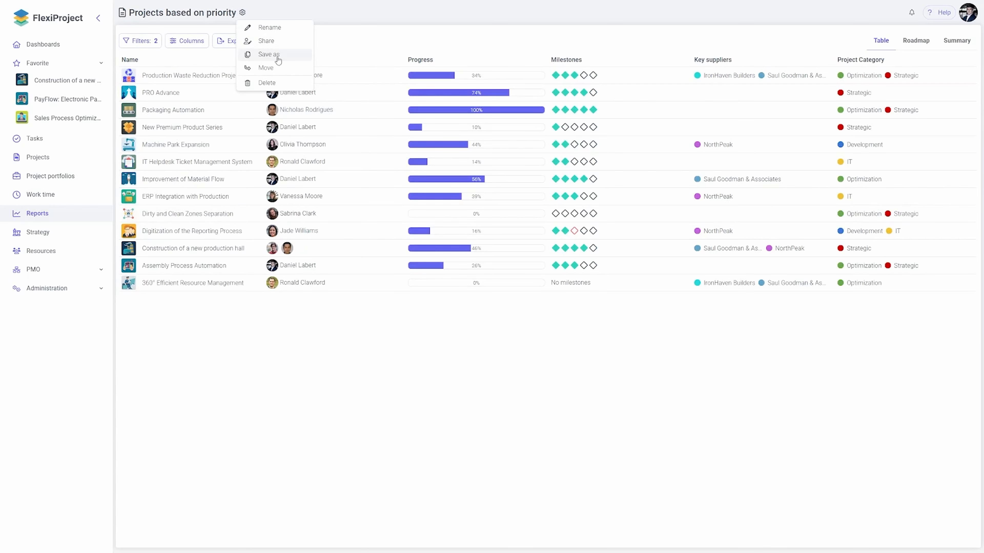
{"action": "left_click", "coordinate": [278, 56]}
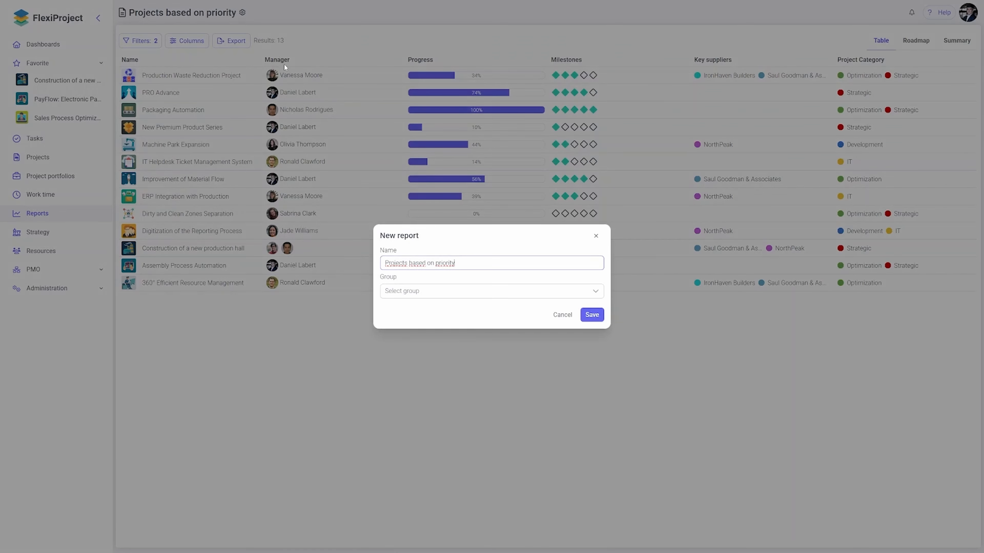
{"action": "left_click", "coordinate": [441, 293]}
{"action": "left_click", "coordinate": [442, 325]}
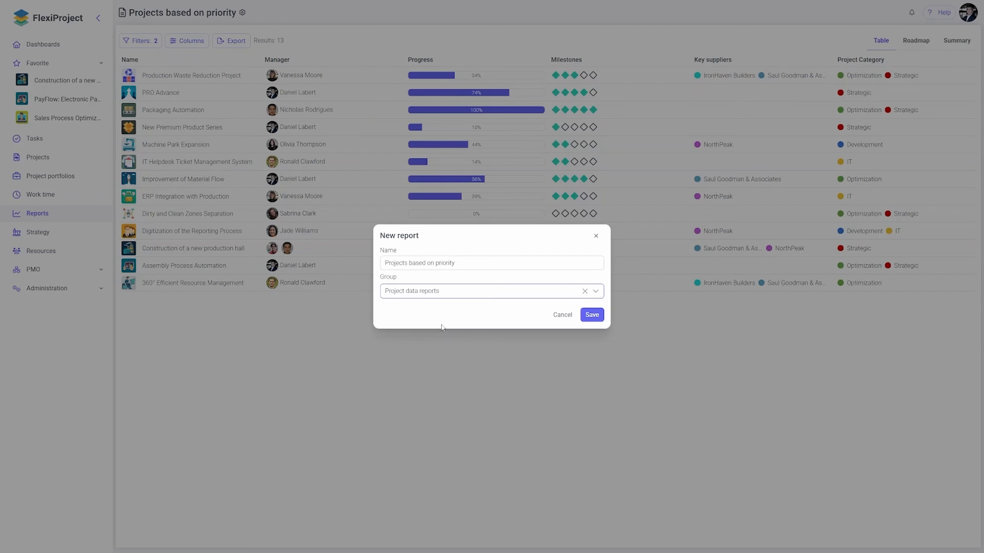
{"action": "left_click", "coordinate": [586, 317]}
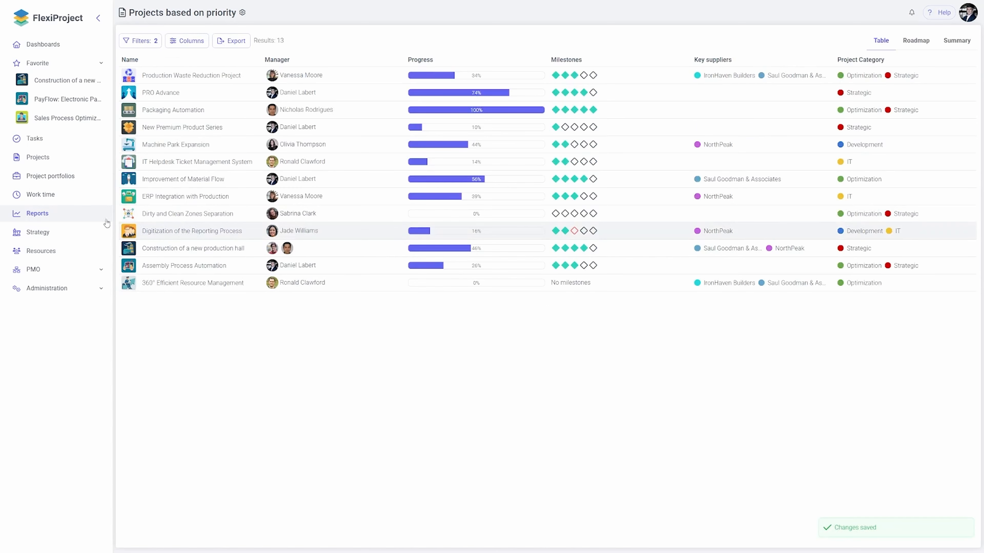
- Open the copy in the "Project data reports" group and apply its filter with the rules joined by OR
{"action": "left_click", "coordinate": [76, 218]}
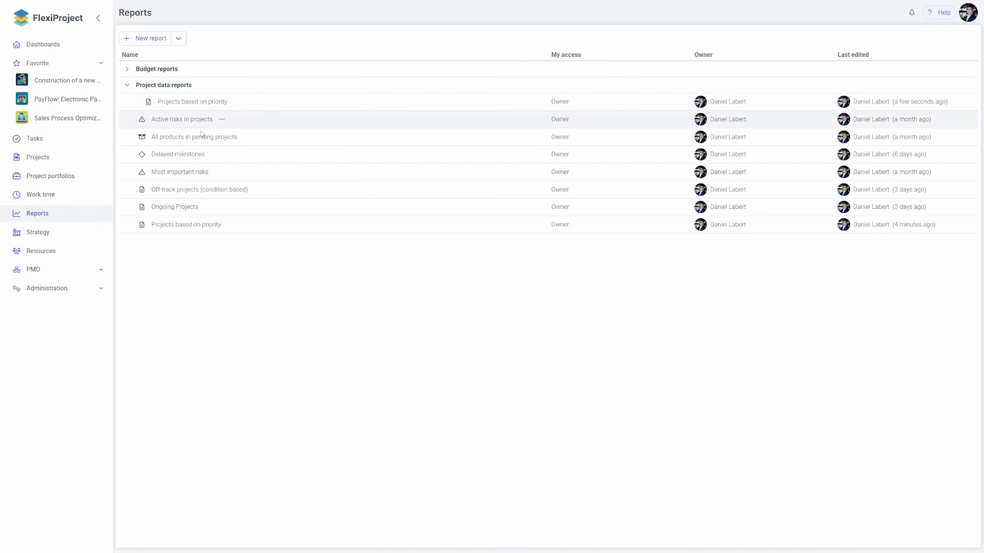
{"action": "left_click", "coordinate": [206, 102]}
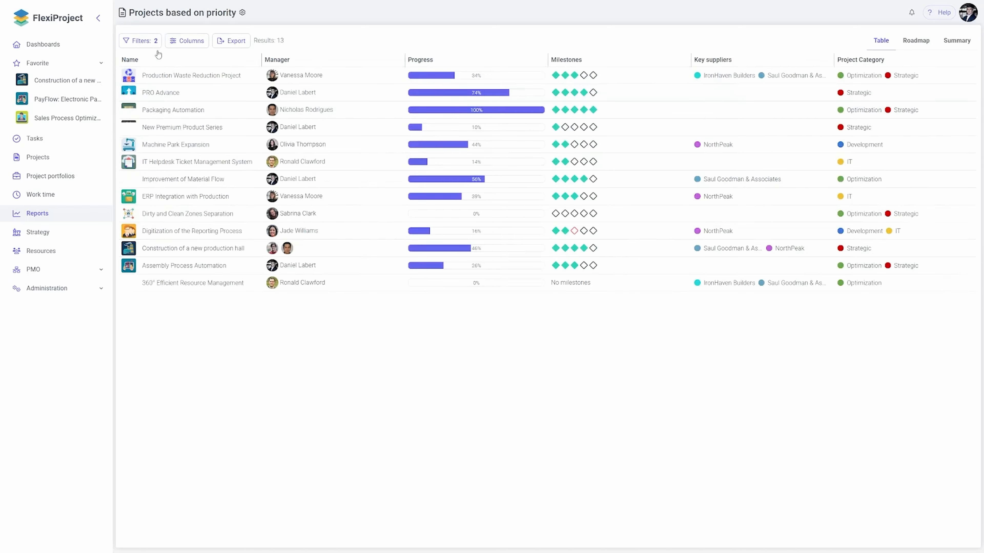
{"action": "left_click", "coordinate": [146, 45]}
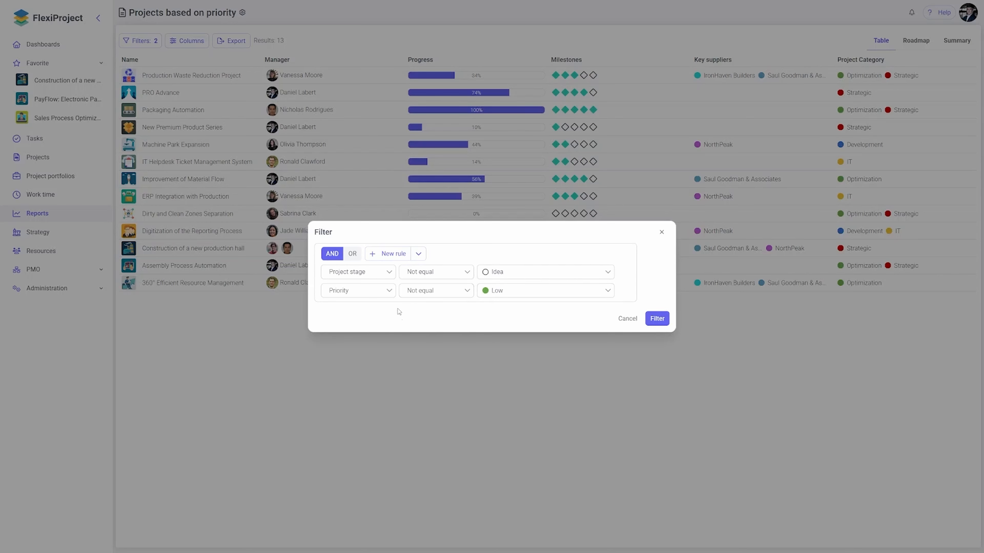
{"action": "left_click", "coordinate": [352, 255]}
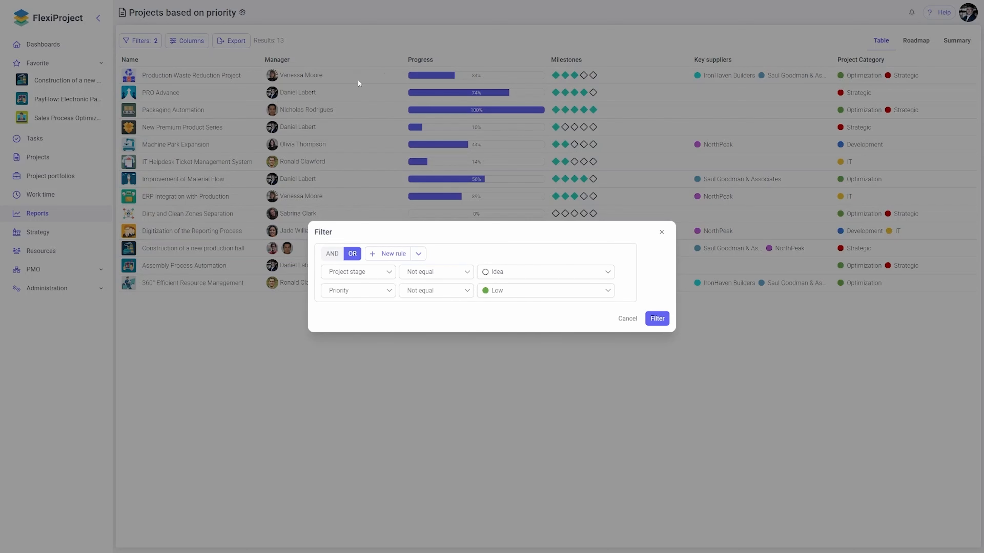
{"action": "left_click", "coordinate": [657, 319]}
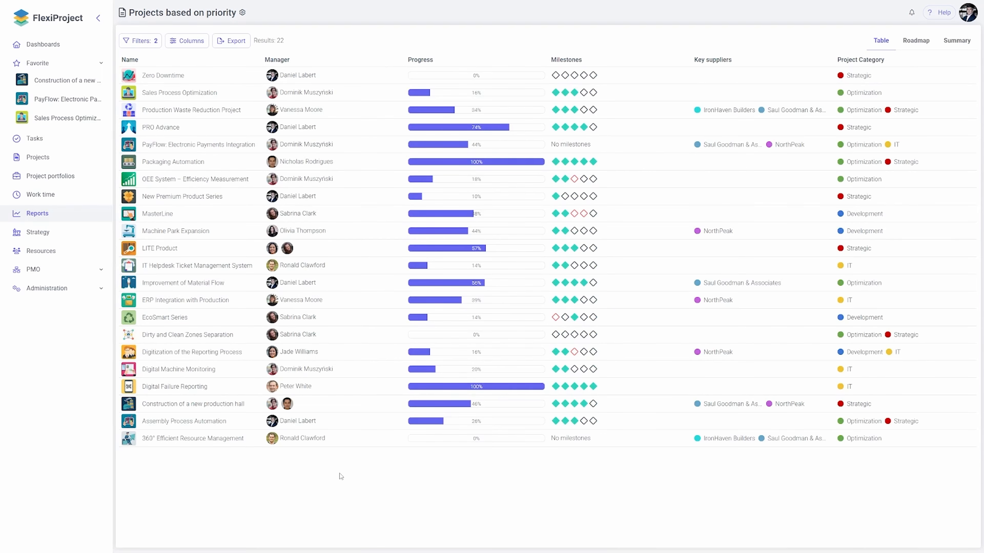
- Replace the rules with two AND-joined groups: stage not Idea AND condition not On Track; priority High OR category Strategic; apply the filter
{"action": "left_click", "coordinate": [140, 40]}
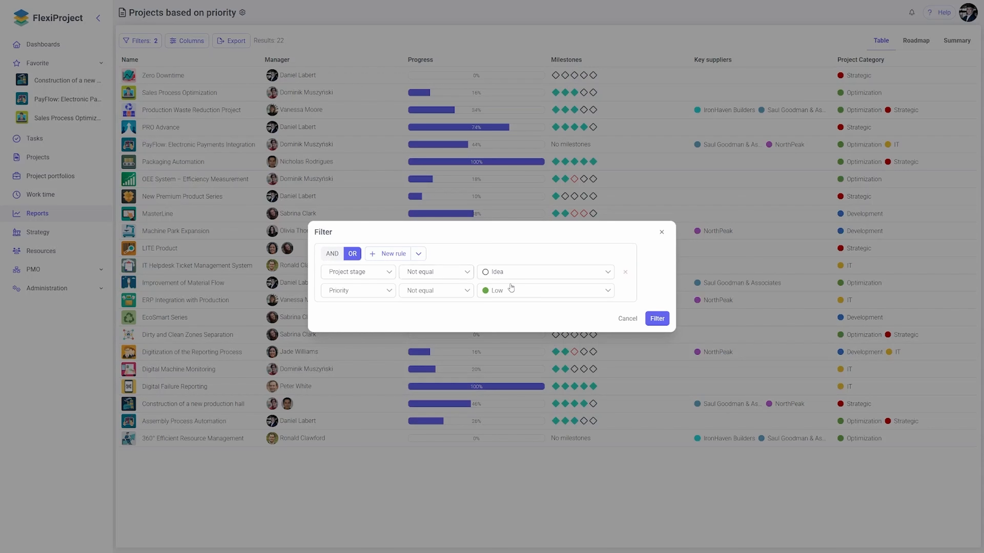
{"action": "left_click", "coordinate": [625, 272]}
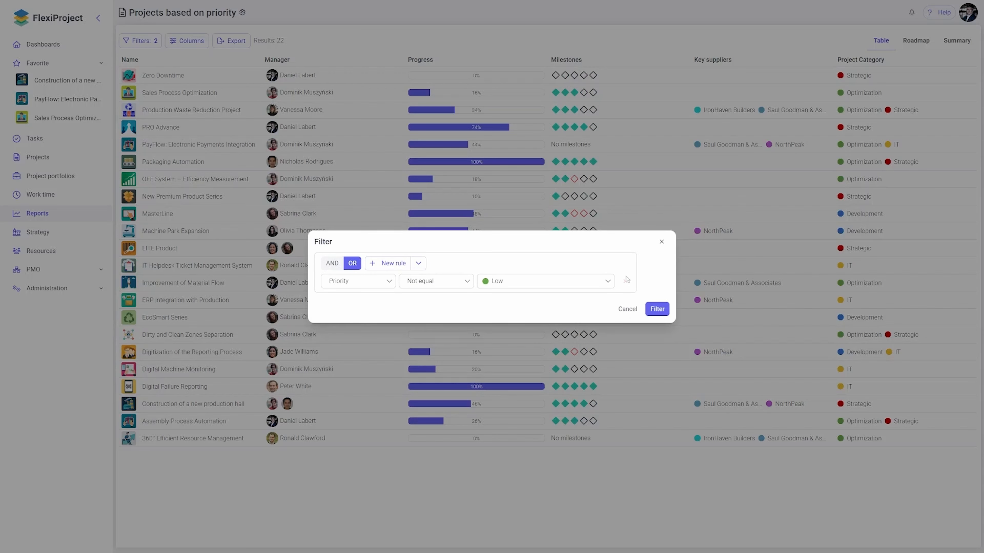
{"action": "left_click", "coordinate": [625, 282]}
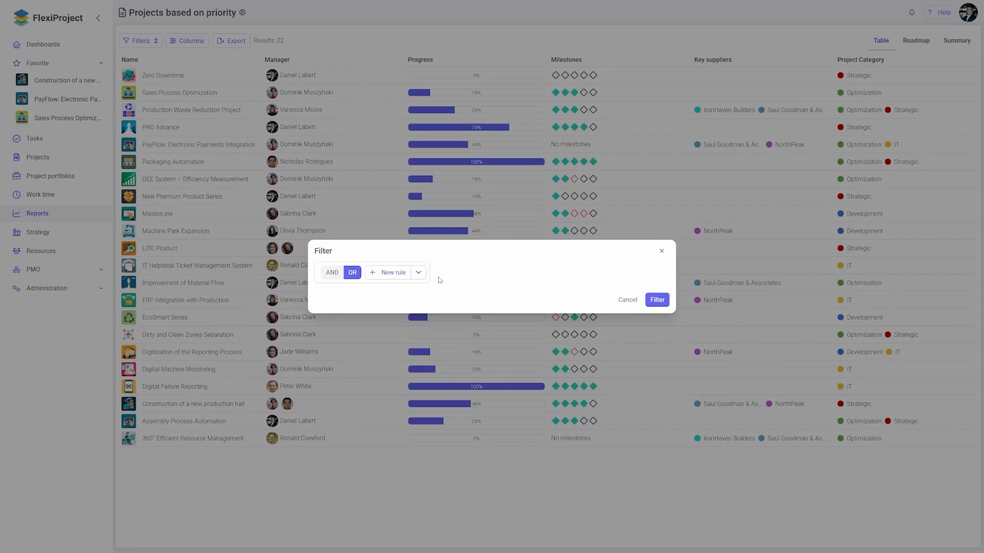
{"action": "left_click", "coordinate": [419, 272]}
{"action": "left_click", "coordinate": [422, 294]}
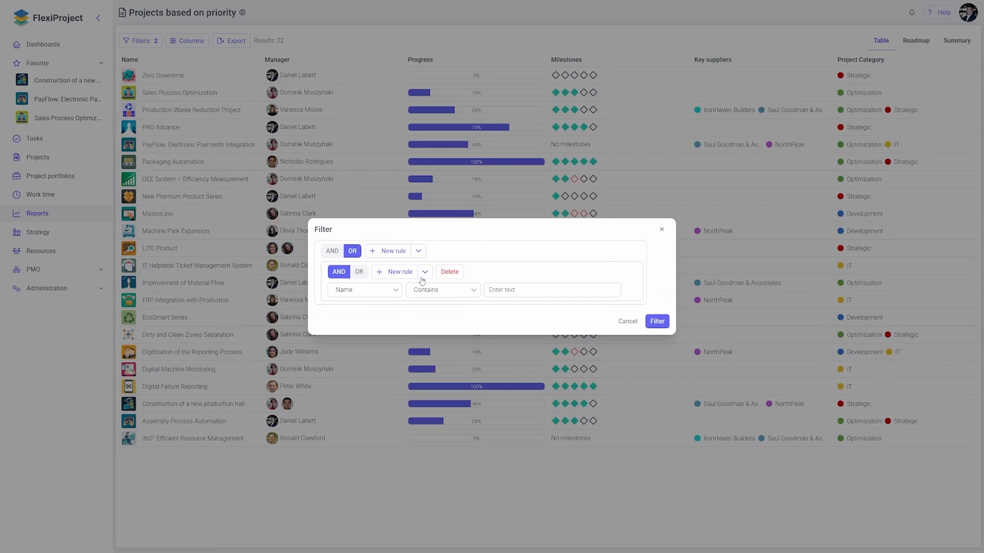
{"action": "left_click", "coordinate": [418, 251]}
{"action": "left_click", "coordinate": [417, 269]}
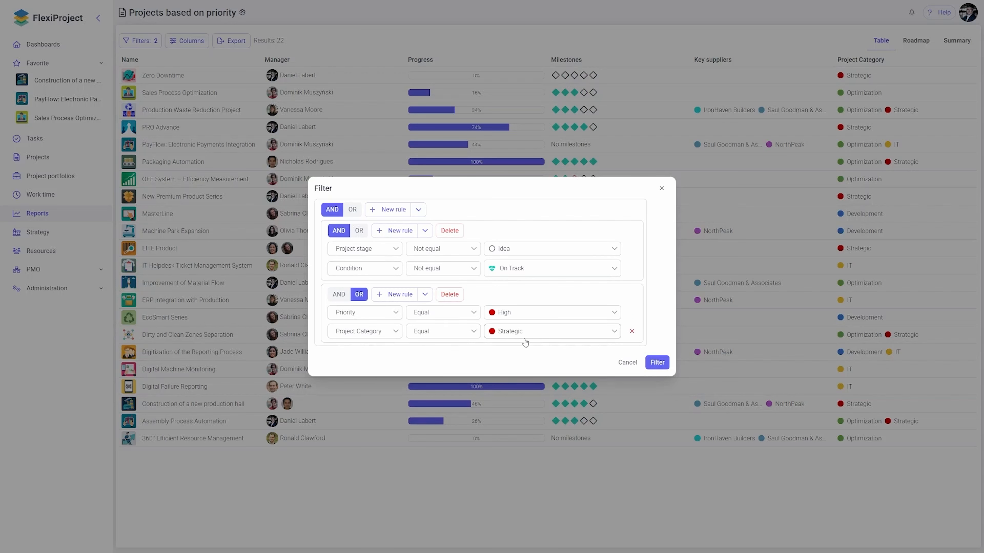
{"action": "left_click", "coordinate": [657, 364]}
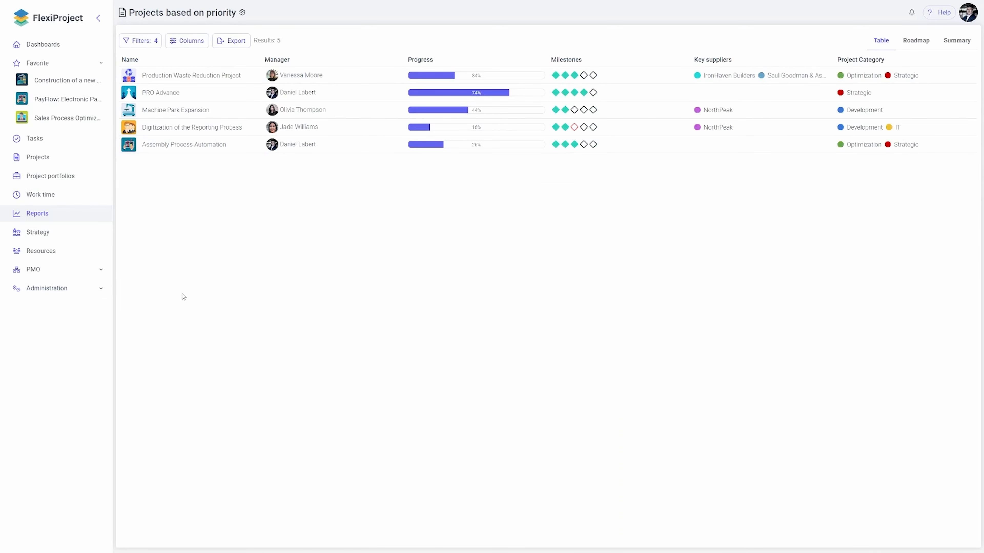
- Reopen the report's filter and examine the fields available for the first rule without changing it
{"action": "left_click", "coordinate": [150, 43]}
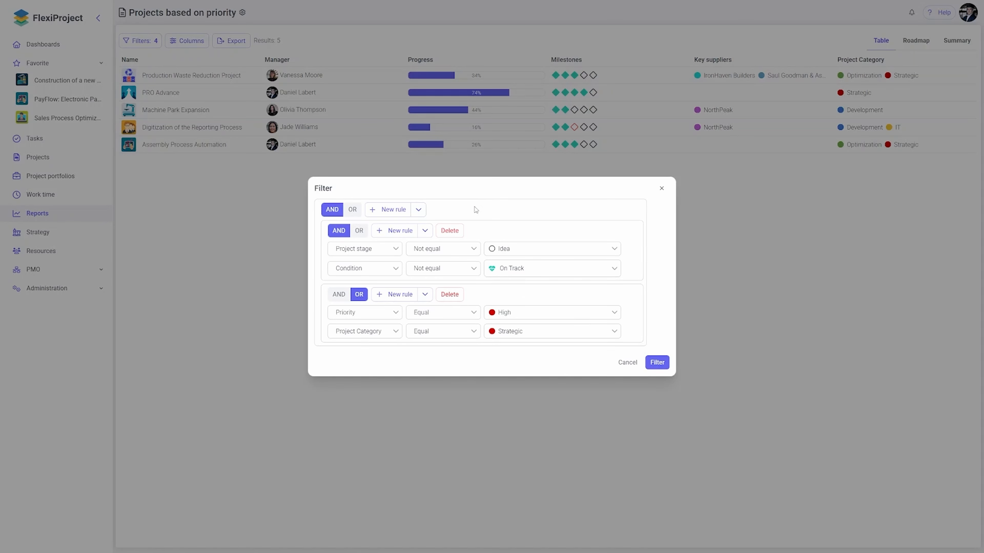
{"action": "left_click", "coordinate": [385, 255]}
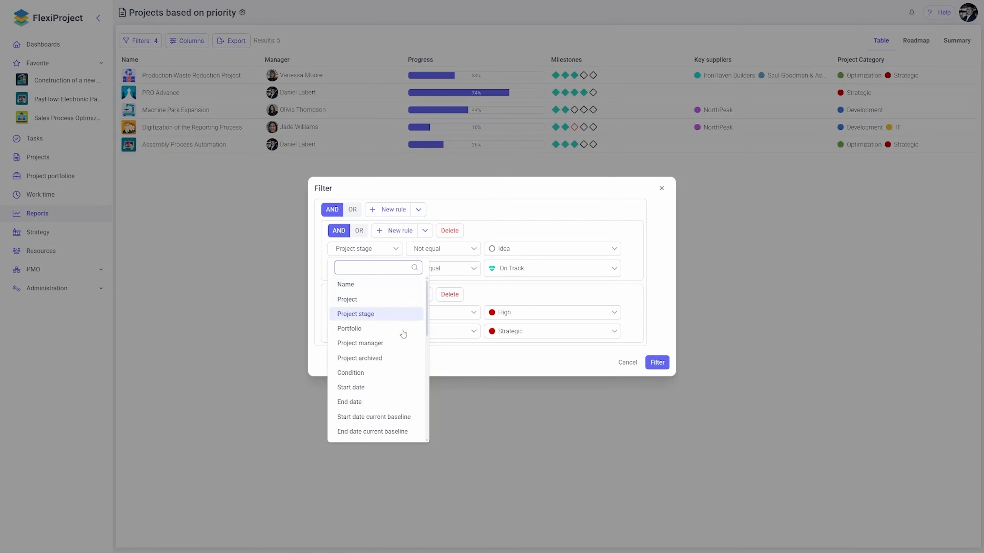
{"action": "scroll", "coordinate": [384, 348], "scroll_direction": "down", "scroll_amount": 1}
{"action": "scroll", "coordinate": [384, 348], "scroll_direction": "down", "scroll_amount": 5}
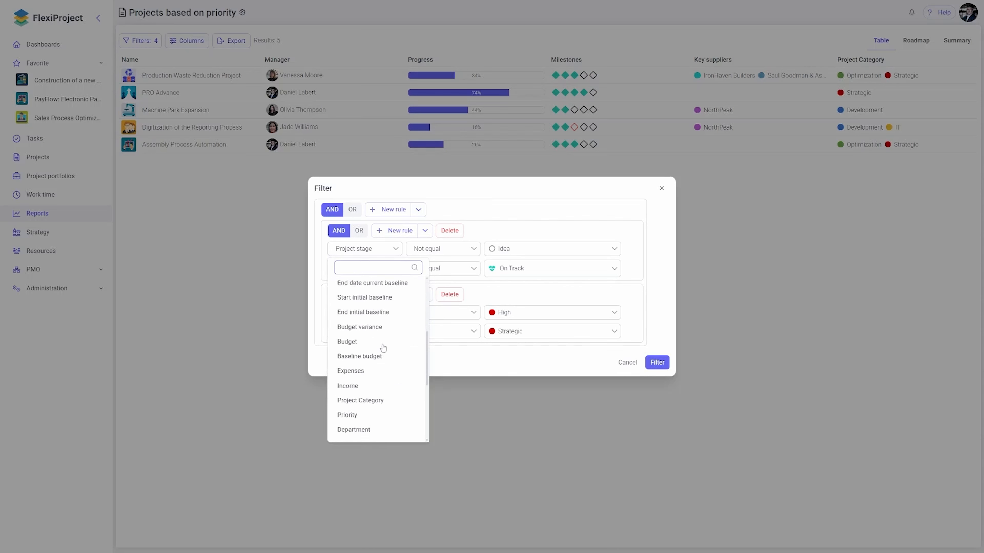
{"action": "scroll", "coordinate": [383, 347], "scroll_direction": "down", "scroll_amount": 2}
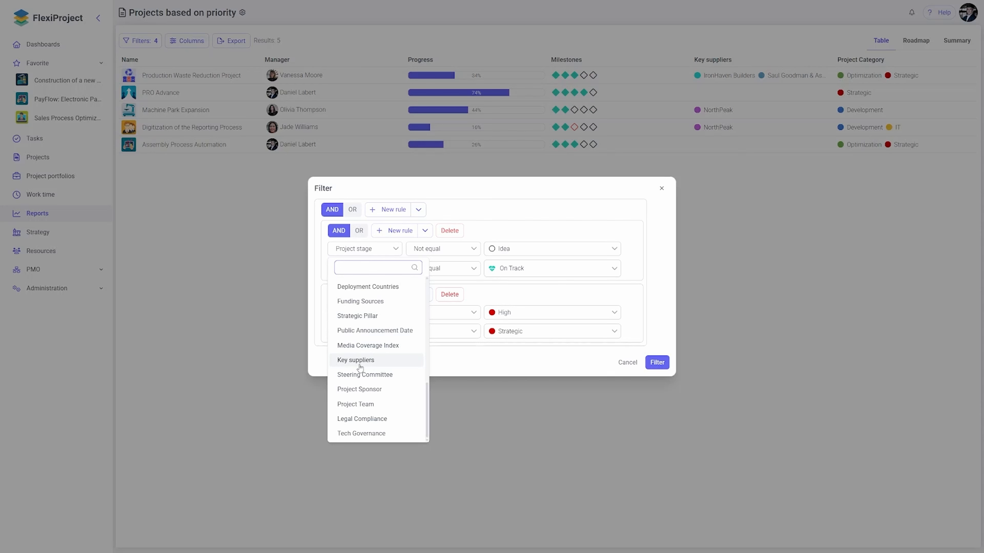
{"action": "left_click", "coordinate": [655, 270]}
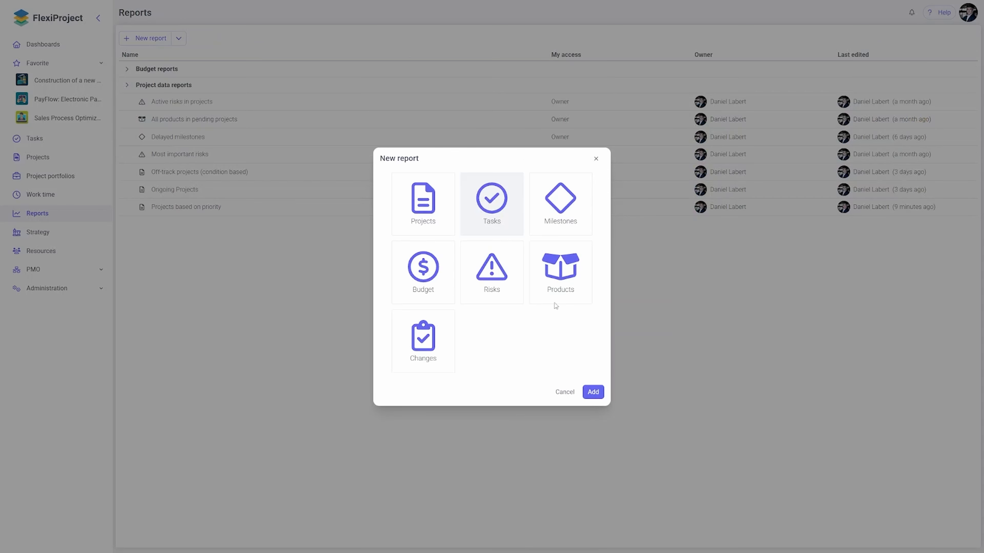
- Create a Tasks report filtered by Project stage Equal In progress, End date Less than Today +0, and Status Not equal Done, and look through its rows
{"action": "left_click", "coordinate": [593, 392]}
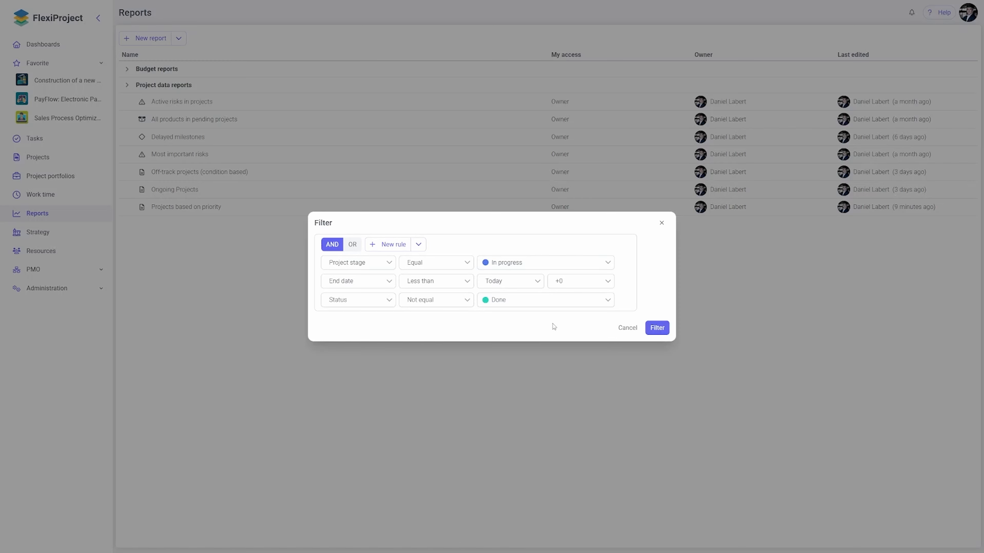
{"action": "left_click", "coordinate": [658, 328]}
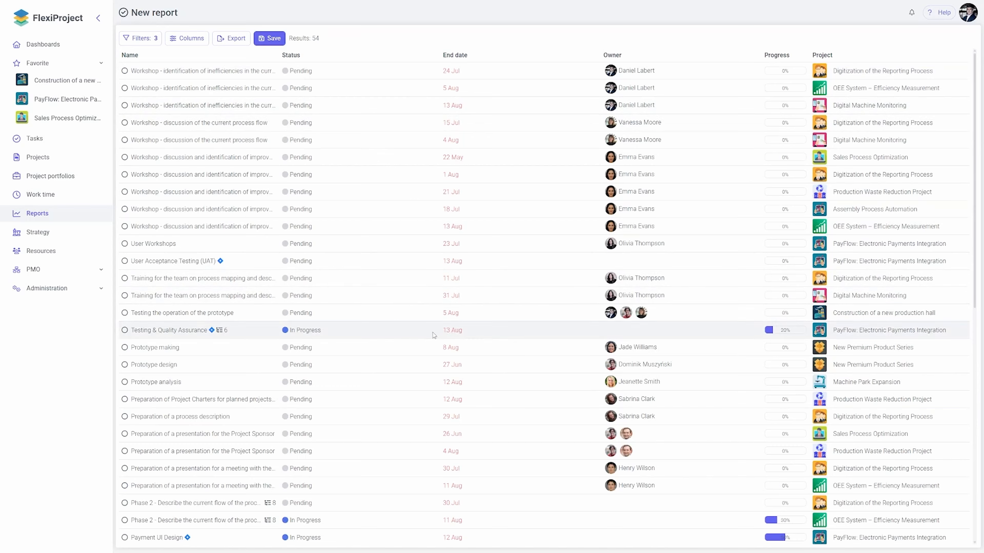
{"action": "scroll", "coordinate": [427, 336], "scroll_direction": "down", "scroll_amount": 8}
{"action": "scroll", "coordinate": [428, 334], "scroll_direction": "down", "scroll_amount": 3}
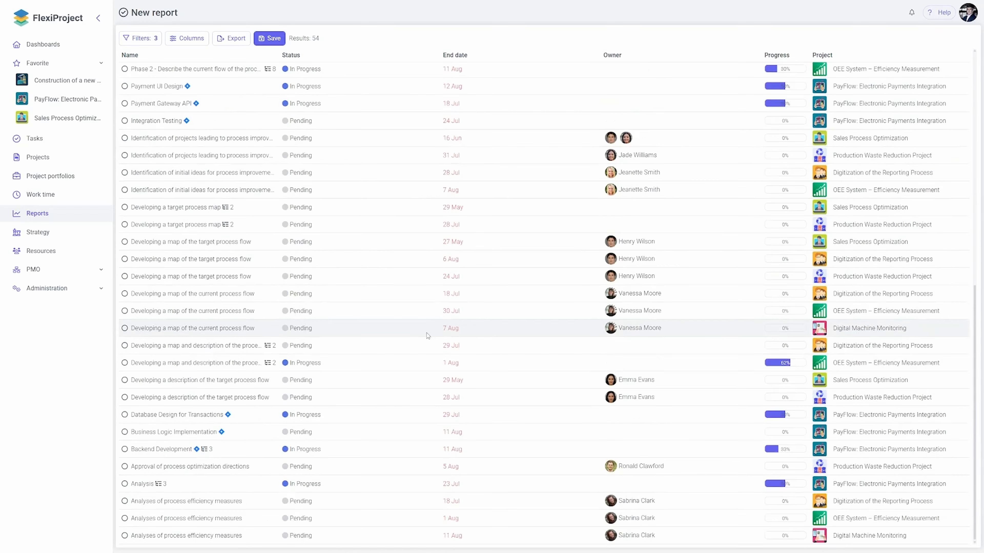
{"action": "scroll", "coordinate": [428, 334], "scroll_direction": "up", "scroll_amount": 10}
- Reposition the Progress column after Project in the task report's column settings and add a Duration column
{"action": "left_click", "coordinate": [189, 40]}
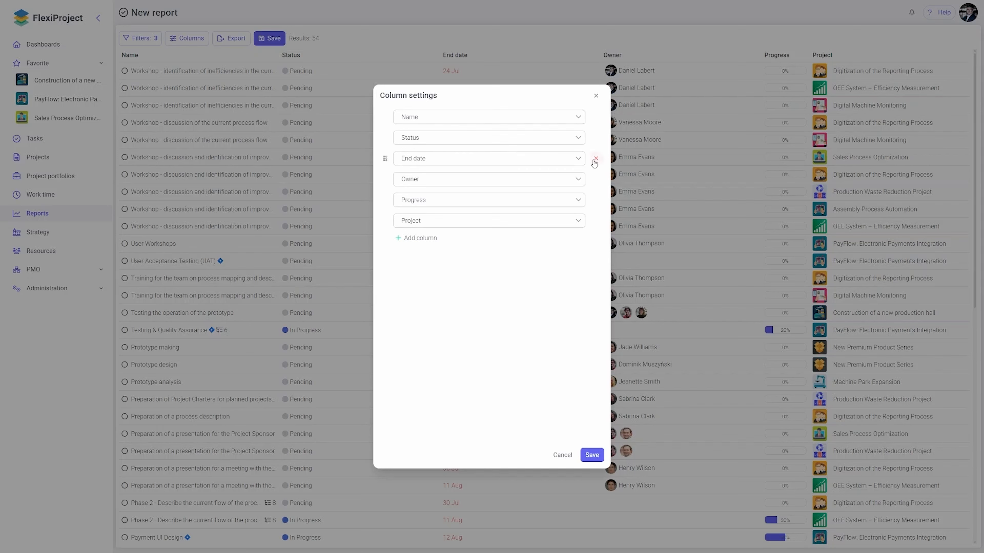
{"action": "left_click", "coordinate": [595, 200]}
{"action": "left_click", "coordinate": [438, 219]}
{"action": "left_click", "coordinate": [417, 238]}
{"action": "left_click", "coordinate": [419, 242]}
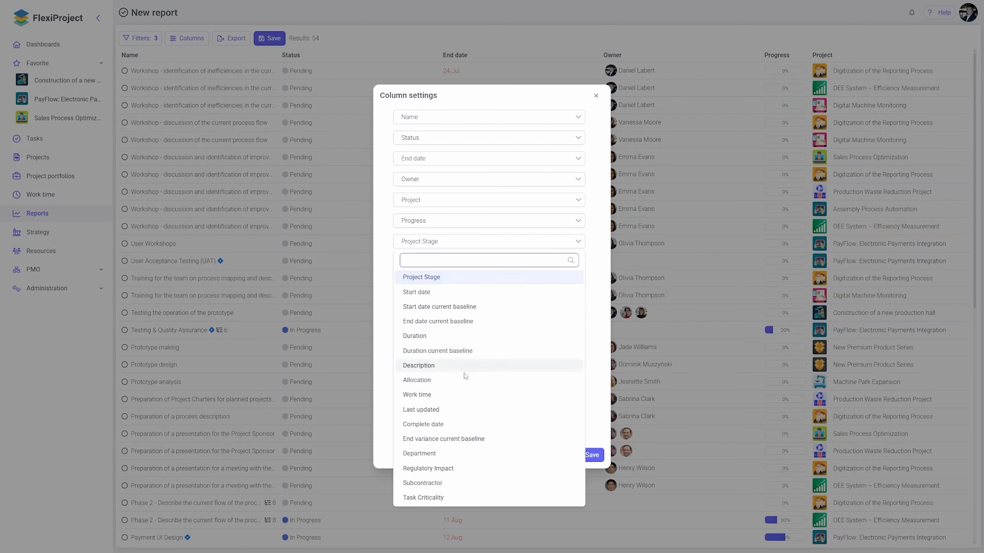
{"action": "left_click", "coordinate": [425, 337]}
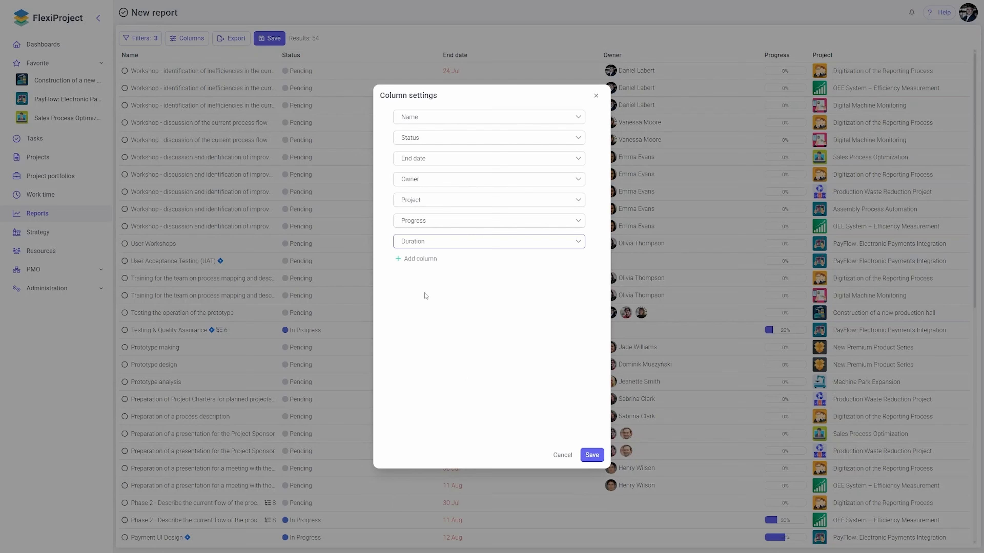
- Add a Department column after Duration and save the column settings
{"action": "left_click", "coordinate": [419, 259]}
{"action": "left_click", "coordinate": [421, 264]}
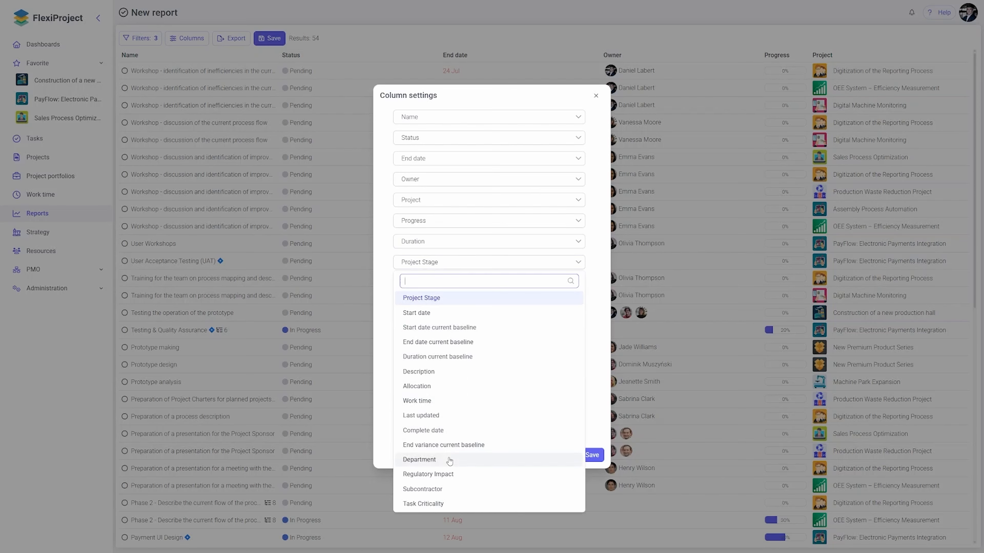
{"action": "left_click", "coordinate": [449, 460]}
{"action": "left_click", "coordinate": [594, 455]}
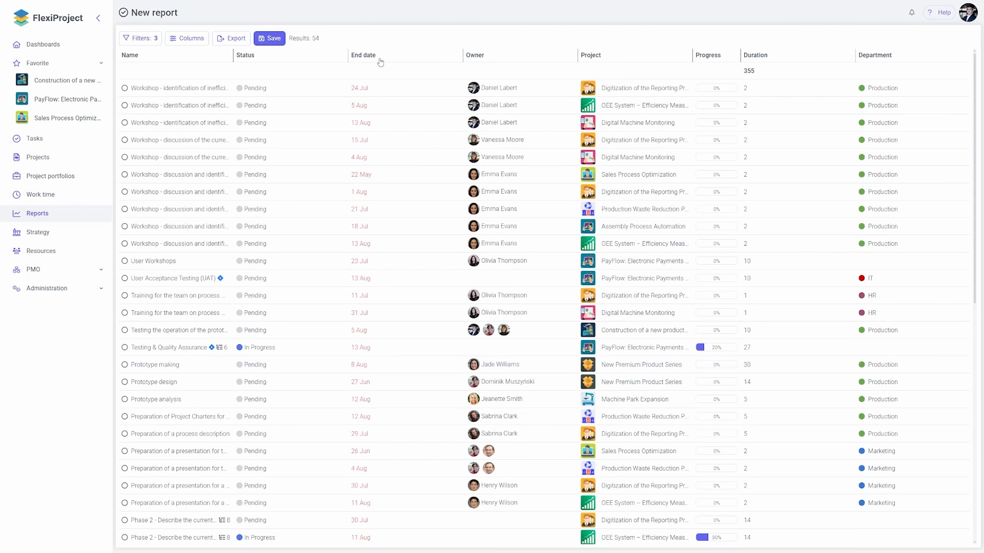
- Sort the task report by End date from earliest to latest, and try sorting it by Owner
{"action": "left_click", "coordinate": [392, 59]}
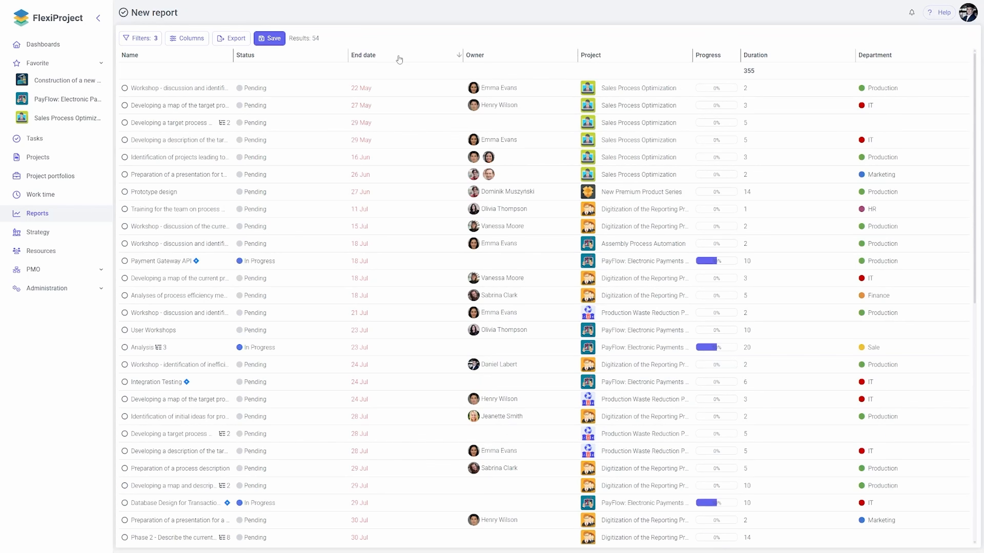
{"action": "left_click", "coordinate": [519, 60]}
{"action": "left_click", "coordinate": [518, 60]}
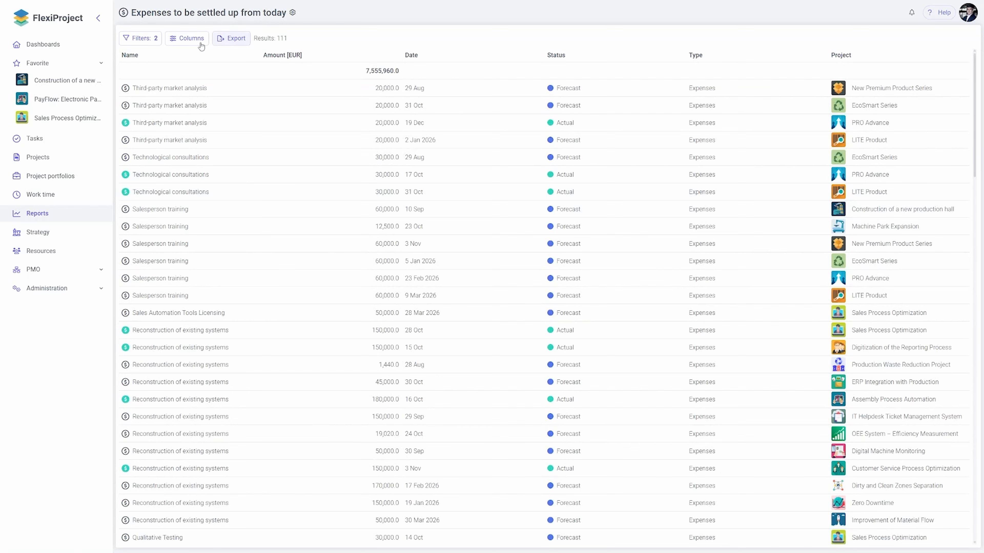
- Examine the filter rules behind the report of expenses to be settled from today and apply them as they are
{"action": "left_click", "coordinate": [138, 38]}
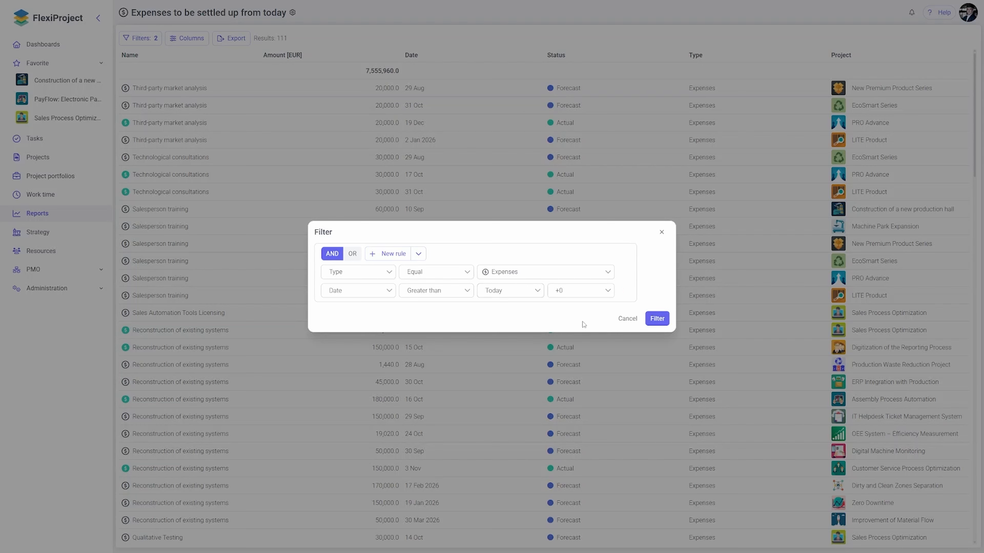
{"action": "left_click", "coordinate": [654, 318]}
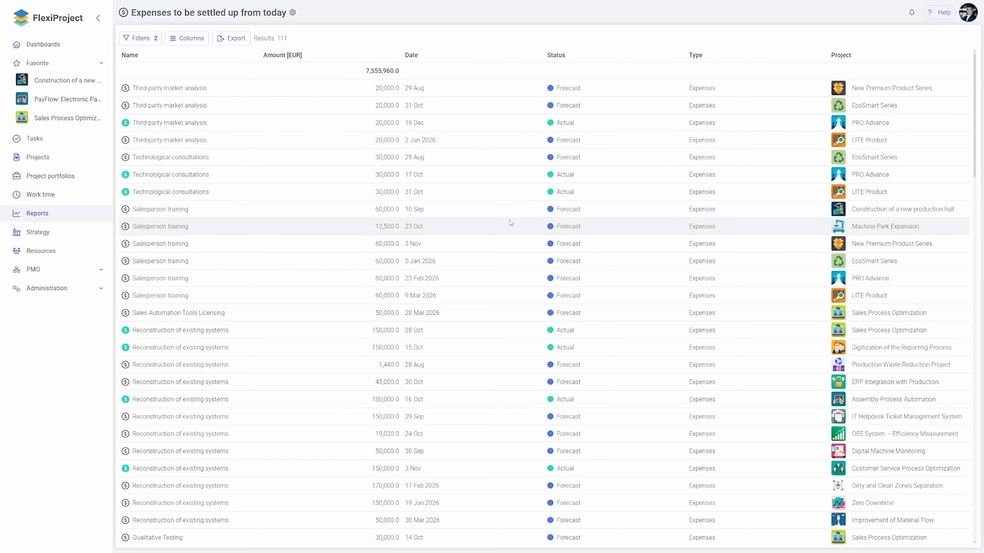
- Place the Project column directly after Name in the expenses report, and sort the rows by Amount [EUR] in ascending and reversed order
{"action": "left_click", "coordinate": [182, 38]}
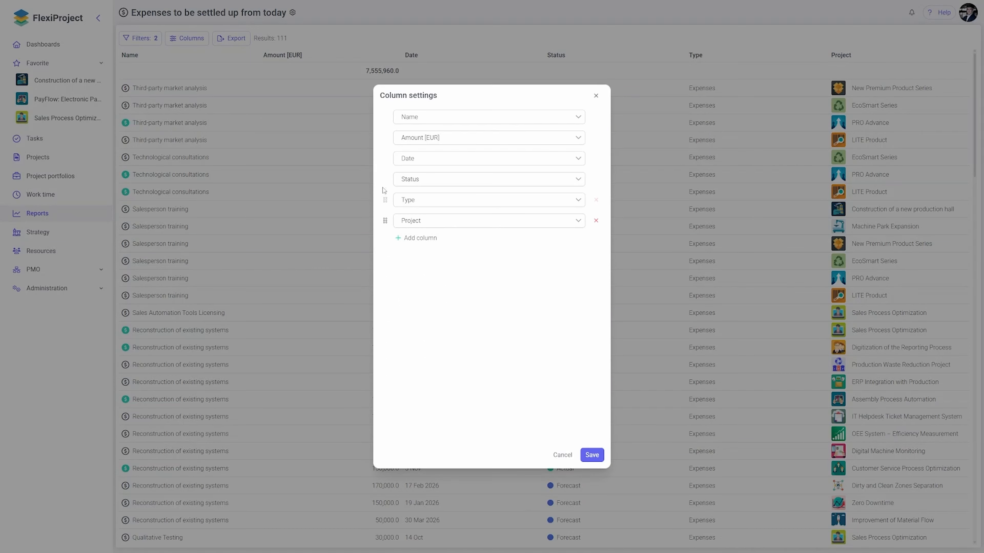
{"action": "left_click_drag", "start_coordinate": [385, 220], "coordinate": [384, 134]}
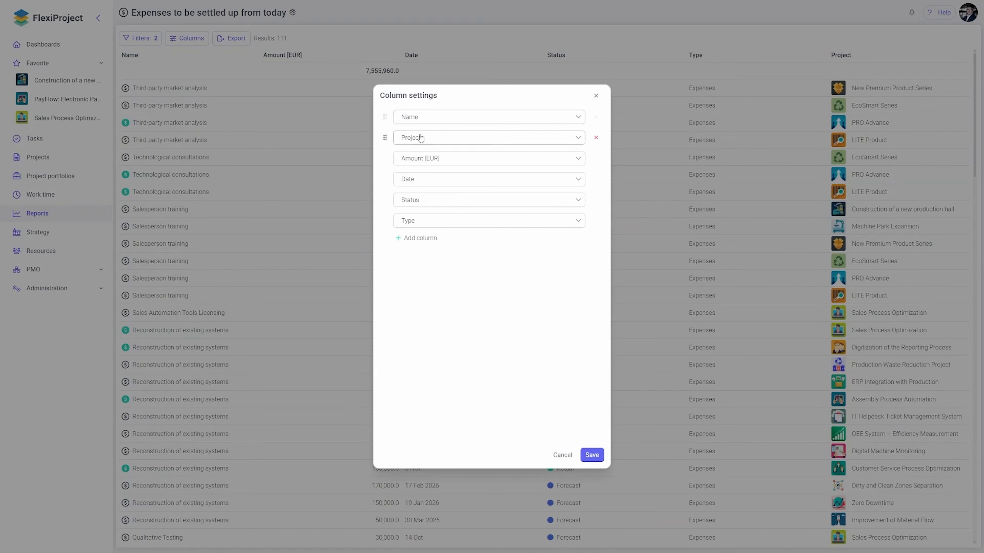
{"action": "left_click", "coordinate": [592, 455]}
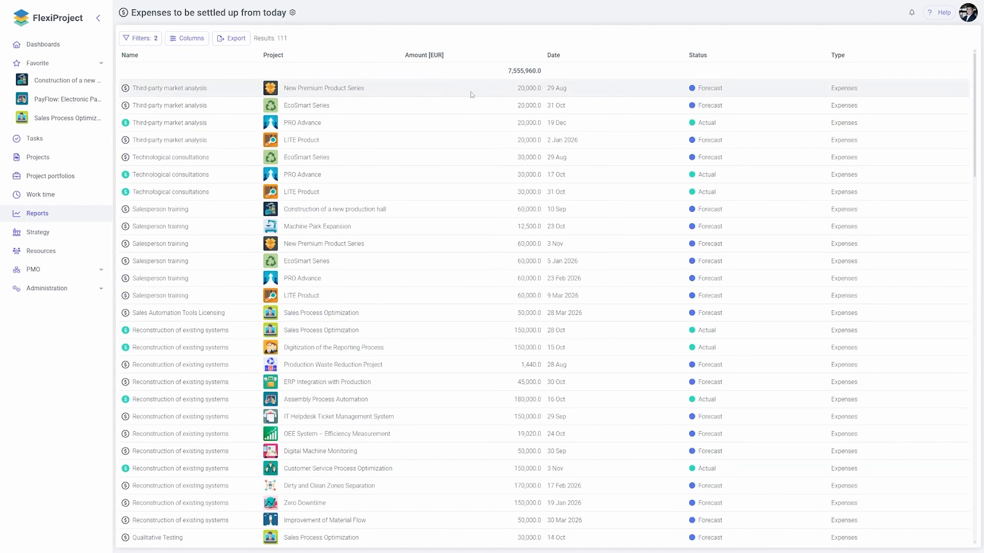
{"action": "left_click", "coordinate": [488, 56]}
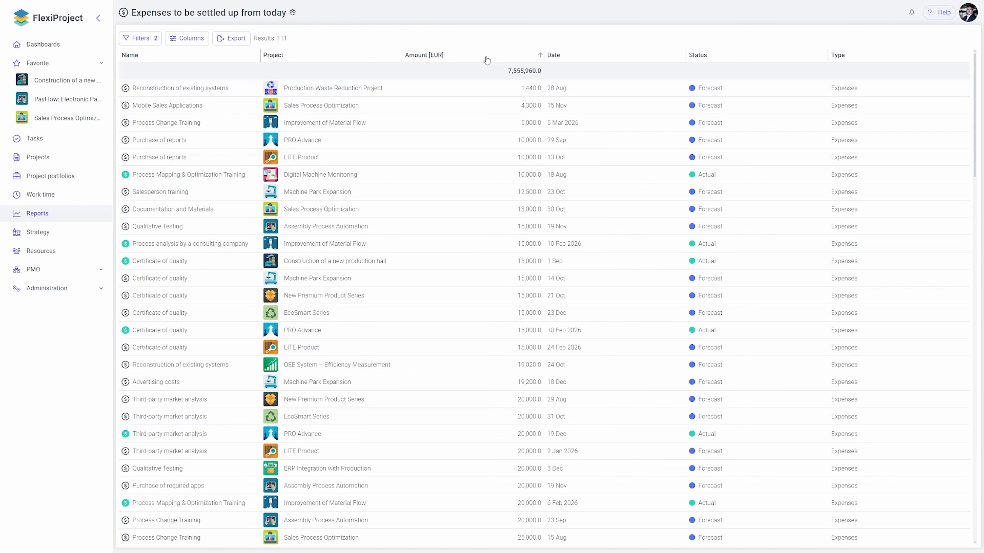
{"action": "left_click", "coordinate": [487, 59]}
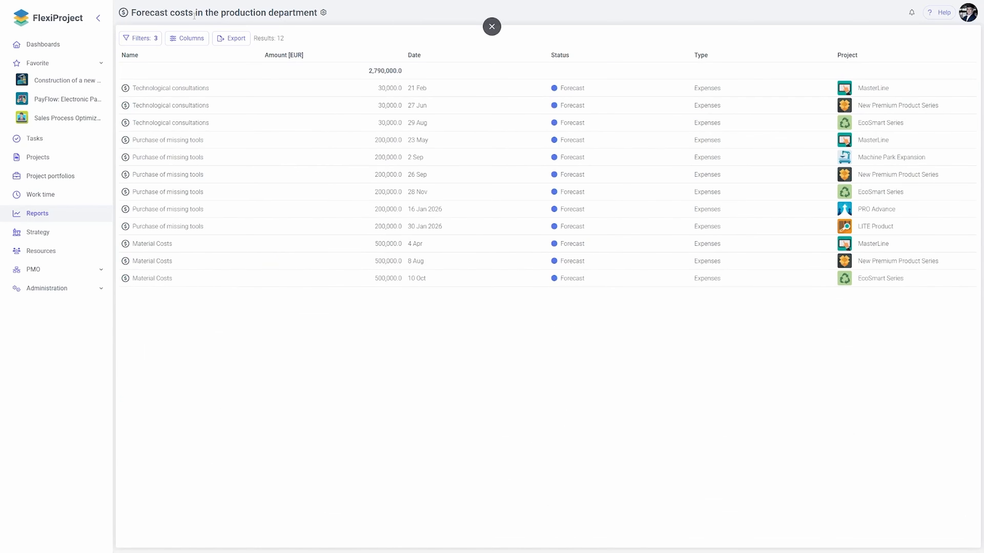
- Examine the filter rules of the production department's forecast costs report and apply them as they are
{"action": "left_click", "coordinate": [139, 39]}
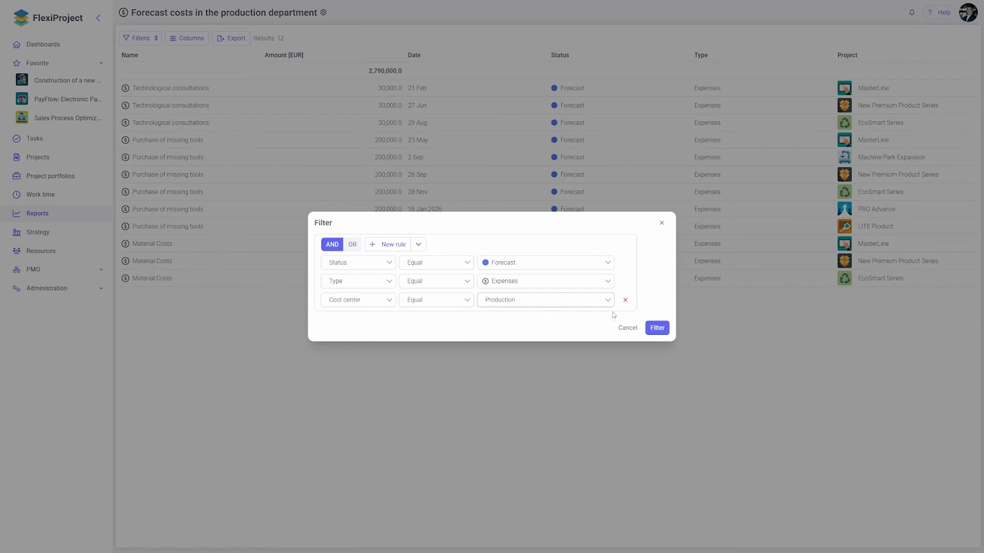
{"action": "left_click", "coordinate": [657, 328]}
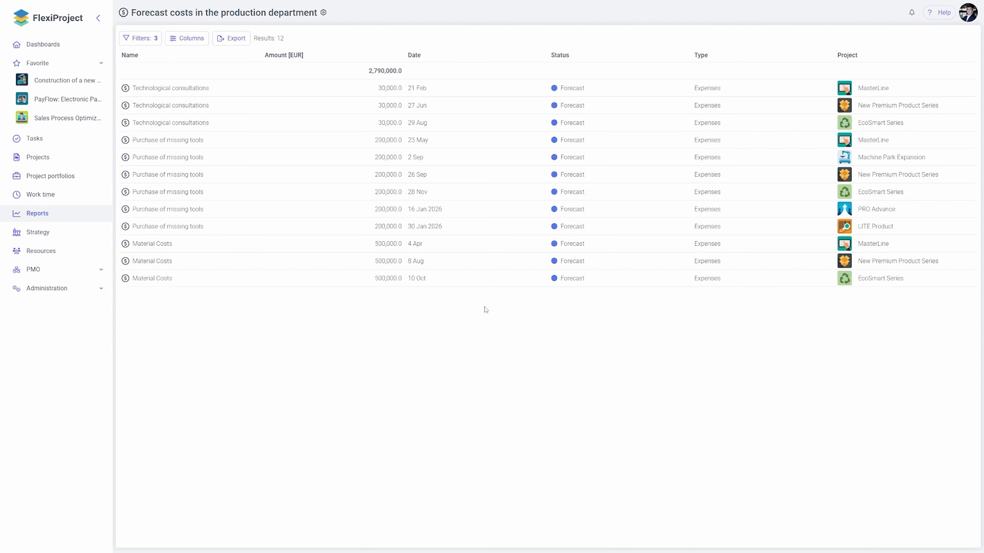